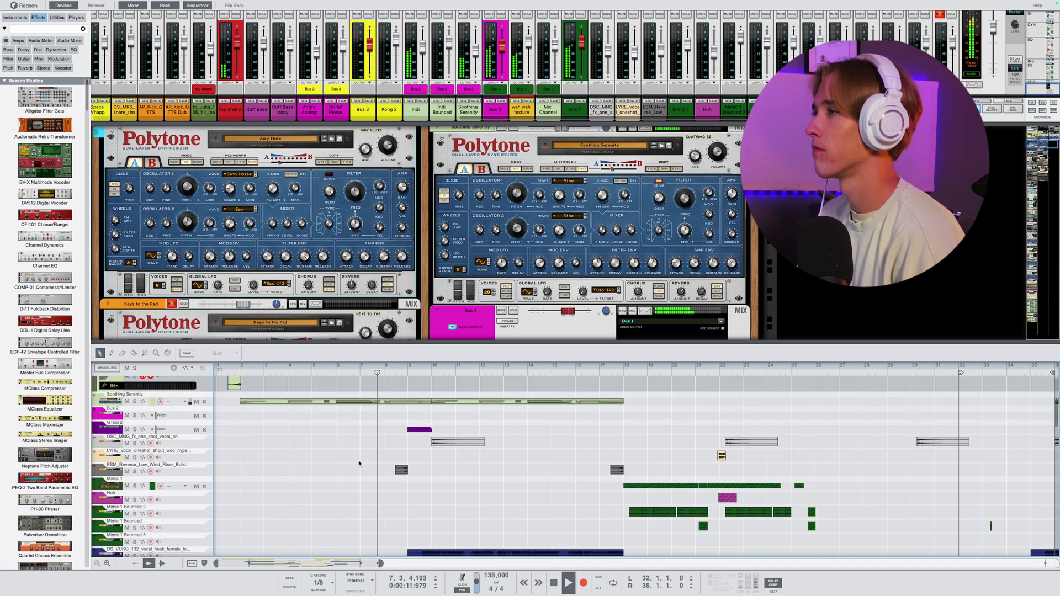
Bring up the Kong 1 drum machine and the Ruff Bass Polytone in the rack while the song plays.
{"action": "scroll", "coordinate": [364, 462], "scroll_direction": "up", "scroll_amount": 10}
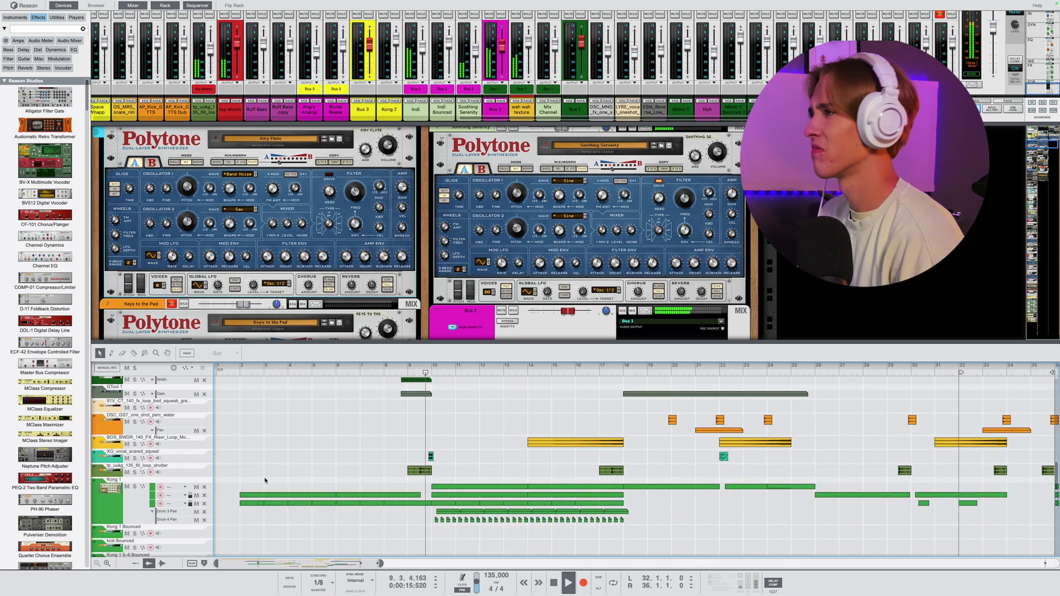
{"action": "left_click", "coordinate": [174, 491]}
{"action": "scroll", "coordinate": [196, 429], "scroll_direction": "down", "scroll_amount": 1}
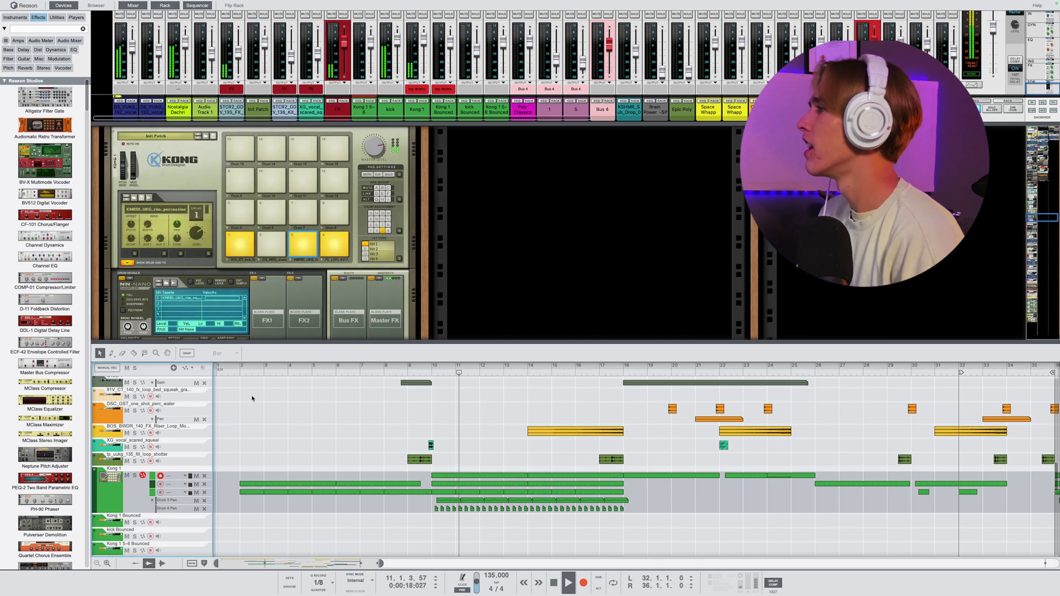
{"action": "scroll", "coordinate": [490, 402], "scroll_direction": "down", "scroll_amount": 15}
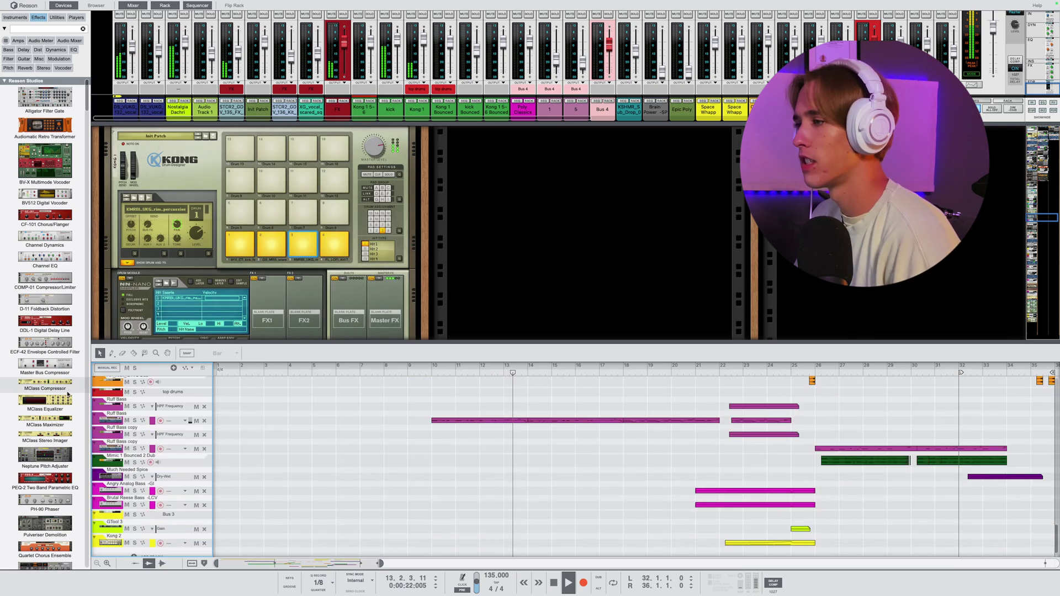
{"action": "left_click", "coordinate": [114, 421]}
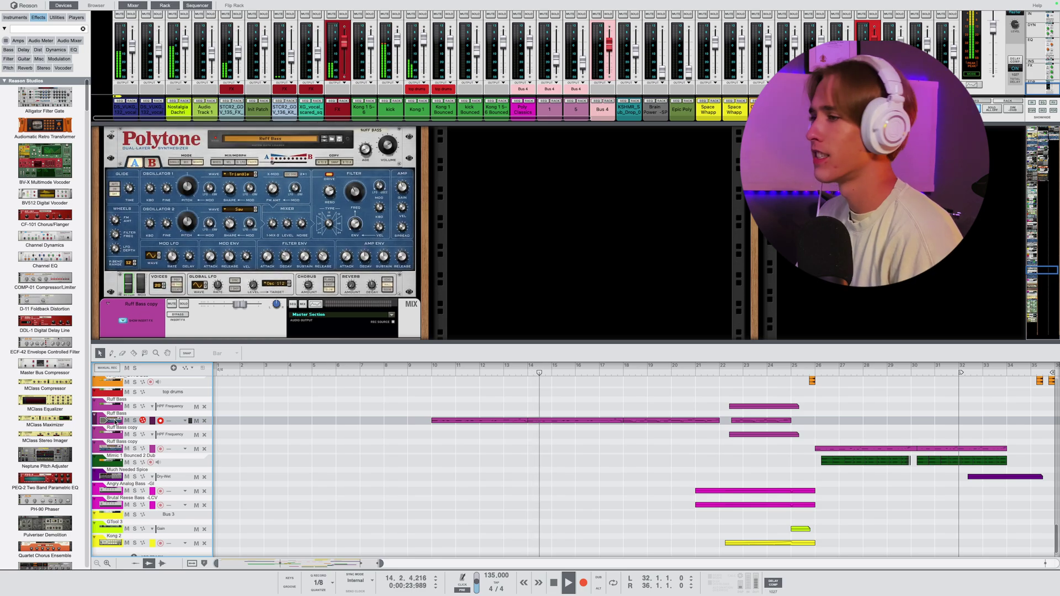
Show the rack devices of the Mimic 1 Bounced 2 track and the Mimic 1 sampler track.
{"action": "scroll", "coordinate": [125, 442], "scroll_direction": "up", "scroll_amount": 5}
{"action": "scroll", "coordinate": [126, 442], "scroll_direction": "up", "scroll_amount": 10}
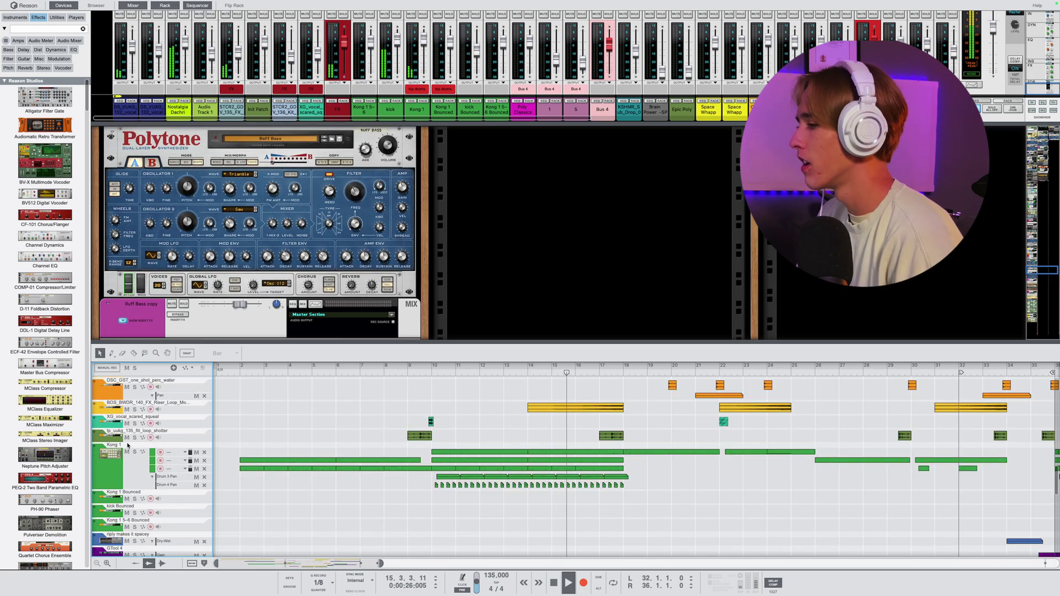
{"action": "scroll", "coordinate": [127, 443], "scroll_direction": "up", "scroll_amount": 10}
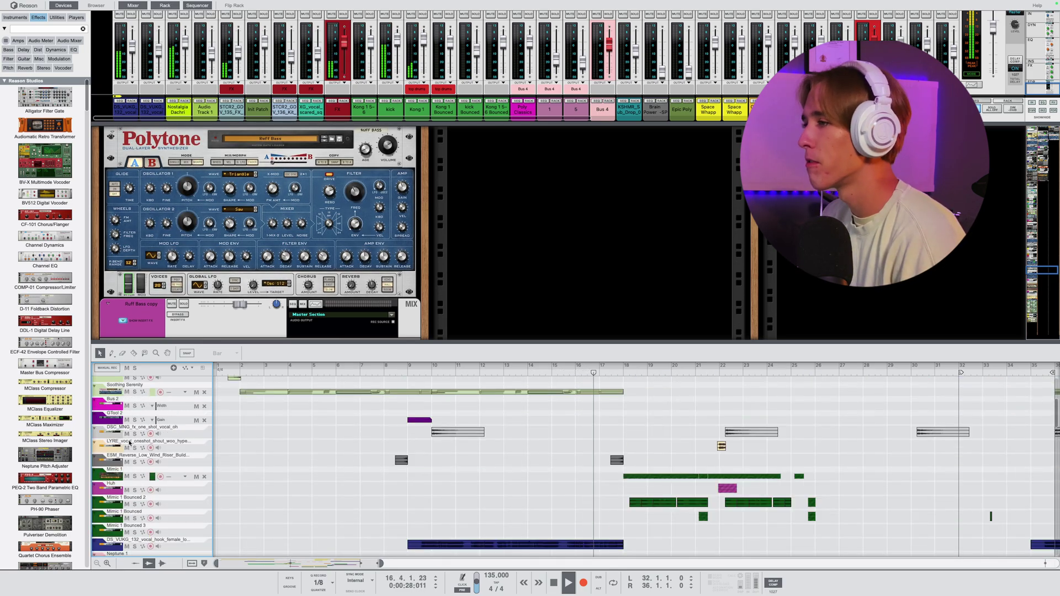
{"action": "scroll", "coordinate": [128, 443], "scroll_direction": "down", "scroll_amount": 4}
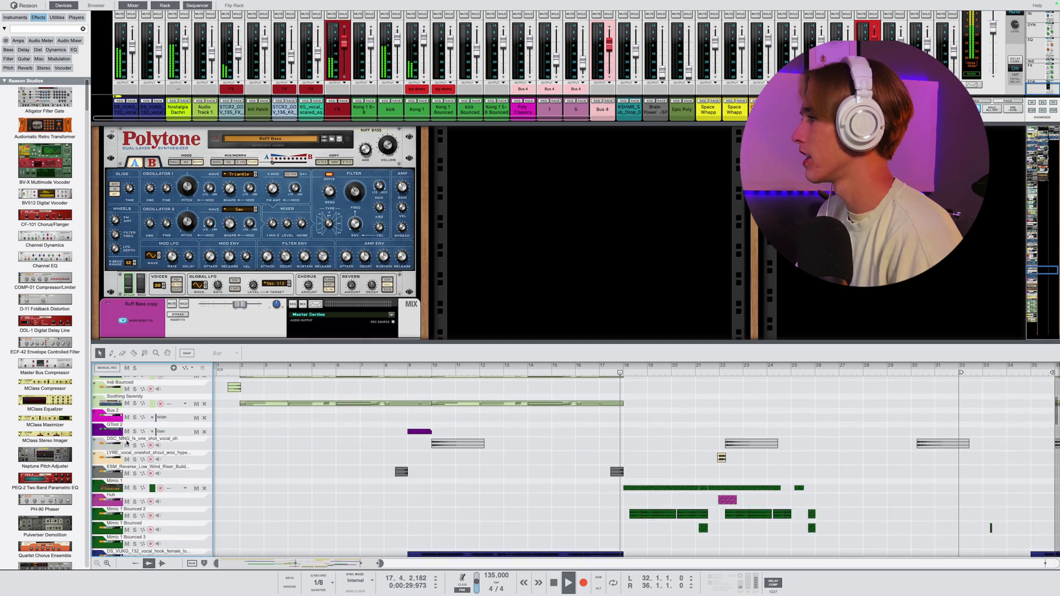
{"action": "left_click", "coordinate": [113, 519]}
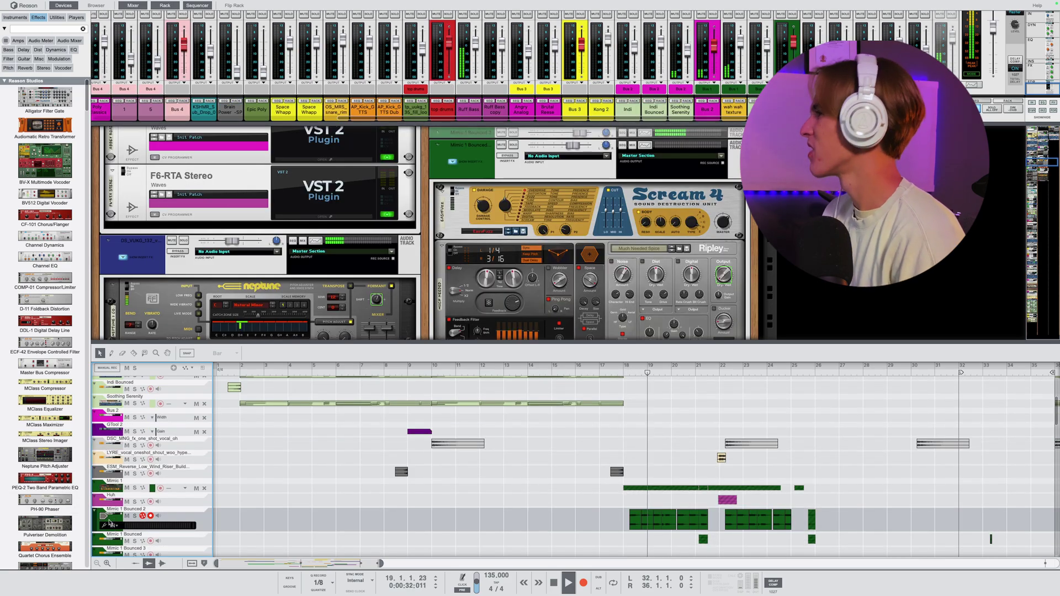
{"action": "scroll", "coordinate": [301, 434], "scroll_direction": "down", "scroll_amount": 3}
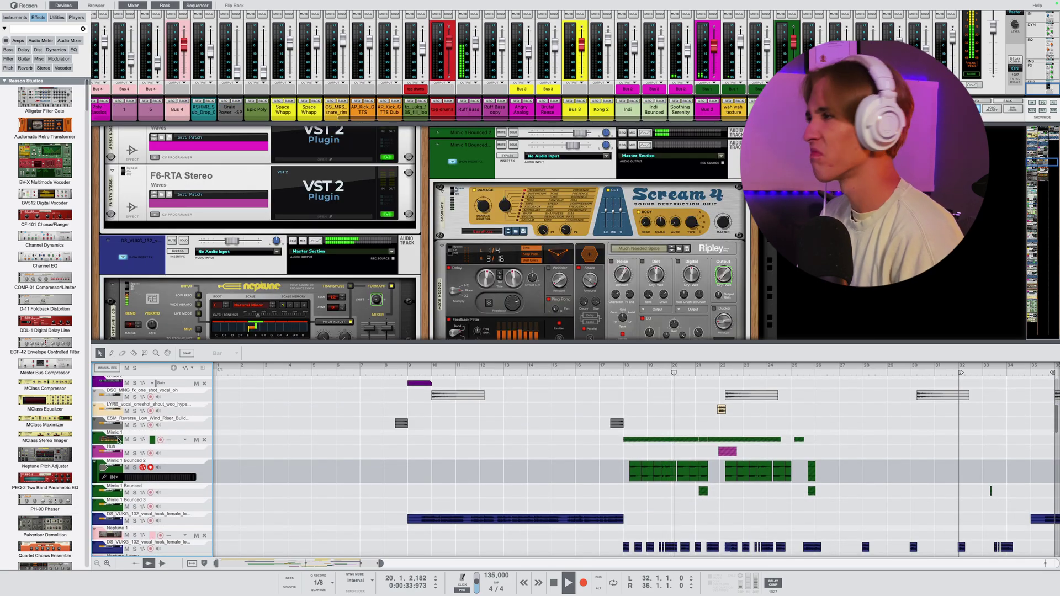
{"action": "left_click", "coordinate": [114, 440]}
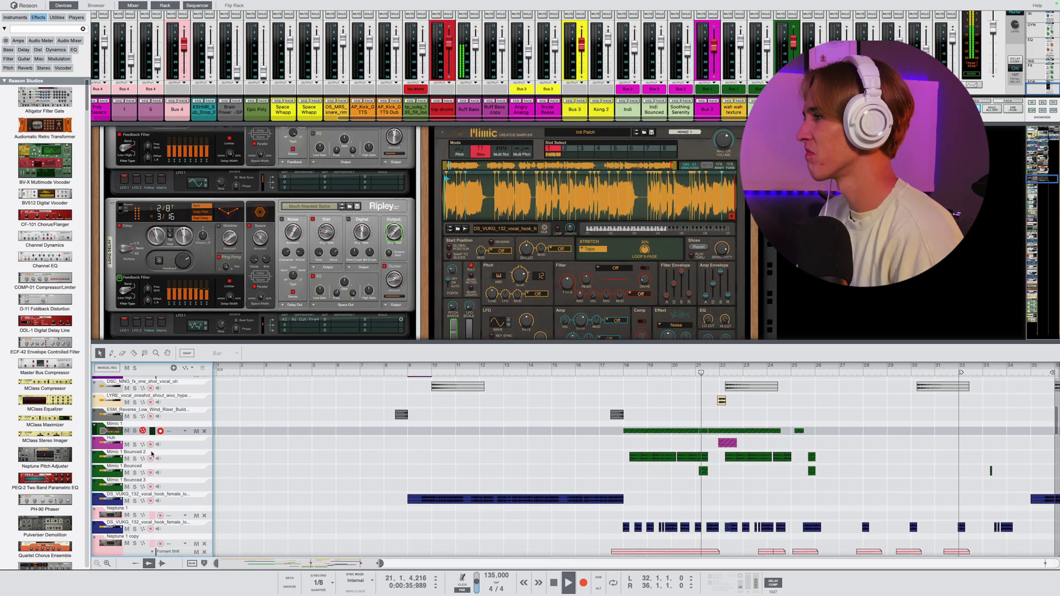
Select the chopped female vocal hook track and examine its effects chain in the rack.
{"action": "scroll", "coordinate": [116, 431], "scroll_direction": "down", "scroll_amount": 5}
{"action": "left_click", "coordinate": [119, 418]}
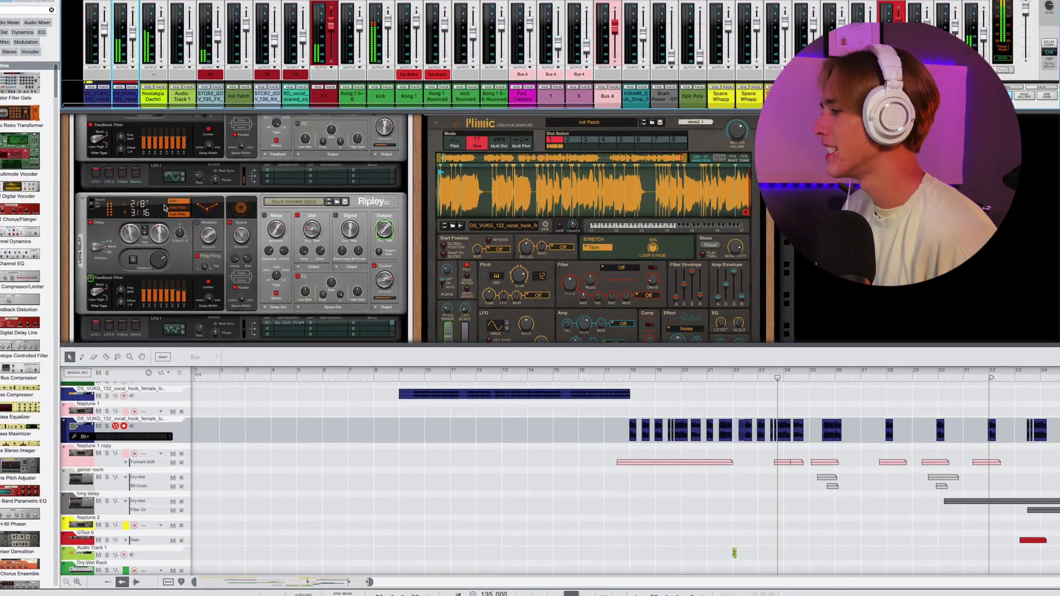
{"action": "scroll", "coordinate": [175, 213], "scroll_direction": "up", "scroll_amount": 3}
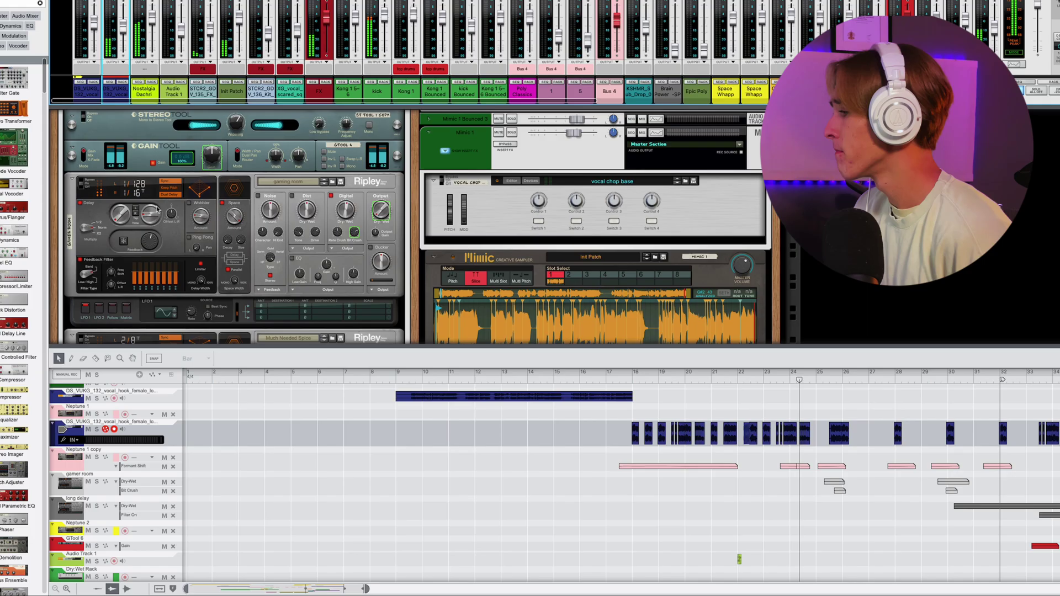
{"action": "scroll", "coordinate": [158, 209], "scroll_direction": "down", "scroll_amount": 10}
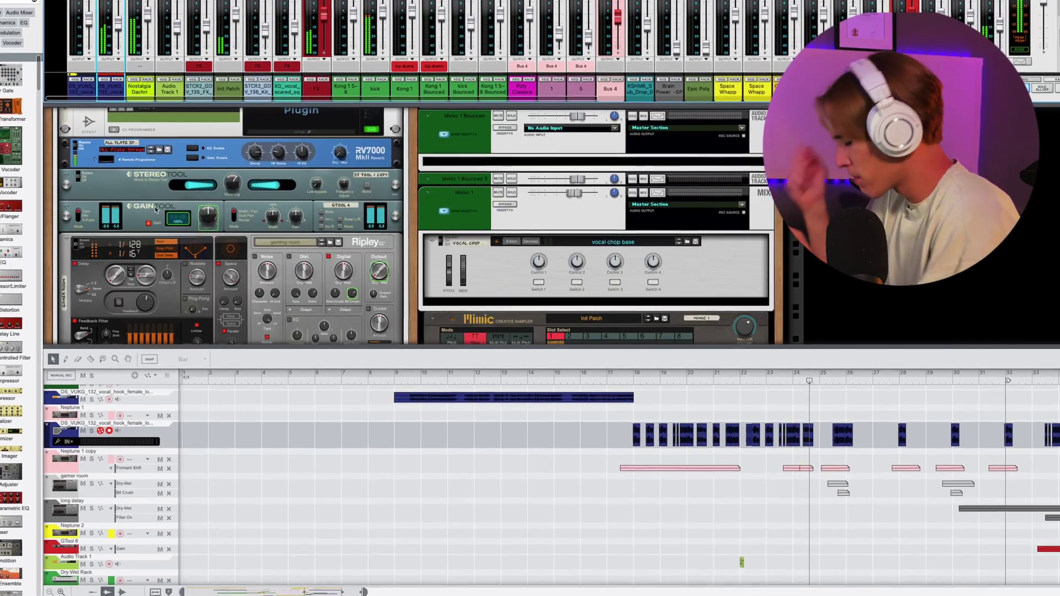
{"action": "scroll", "coordinate": [156, 215], "scroll_direction": "up", "scroll_amount": 5}
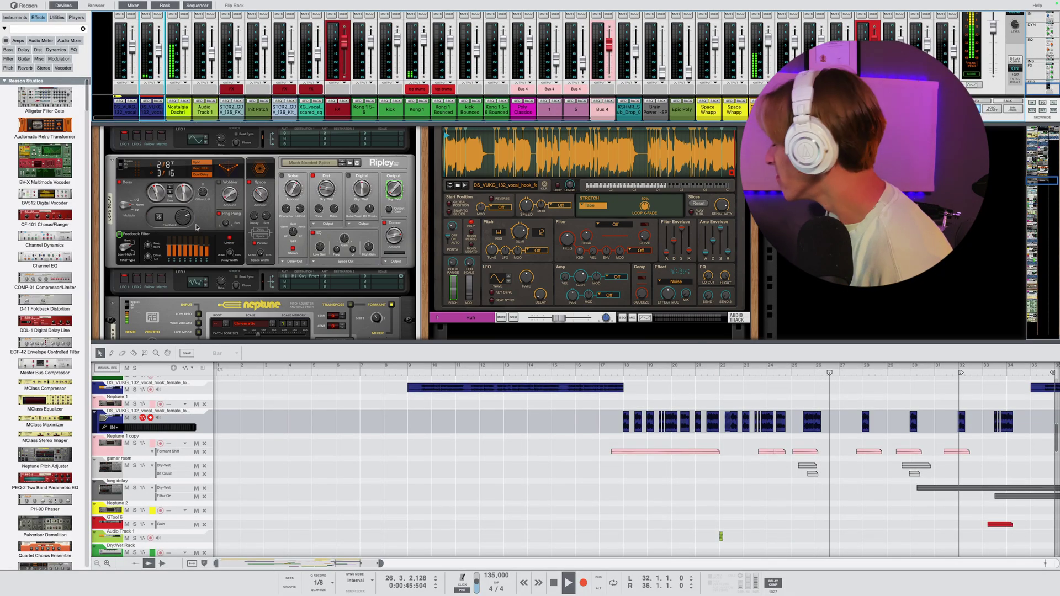
{"action": "scroll", "coordinate": [196, 226], "scroll_direction": "down", "scroll_amount": 2}
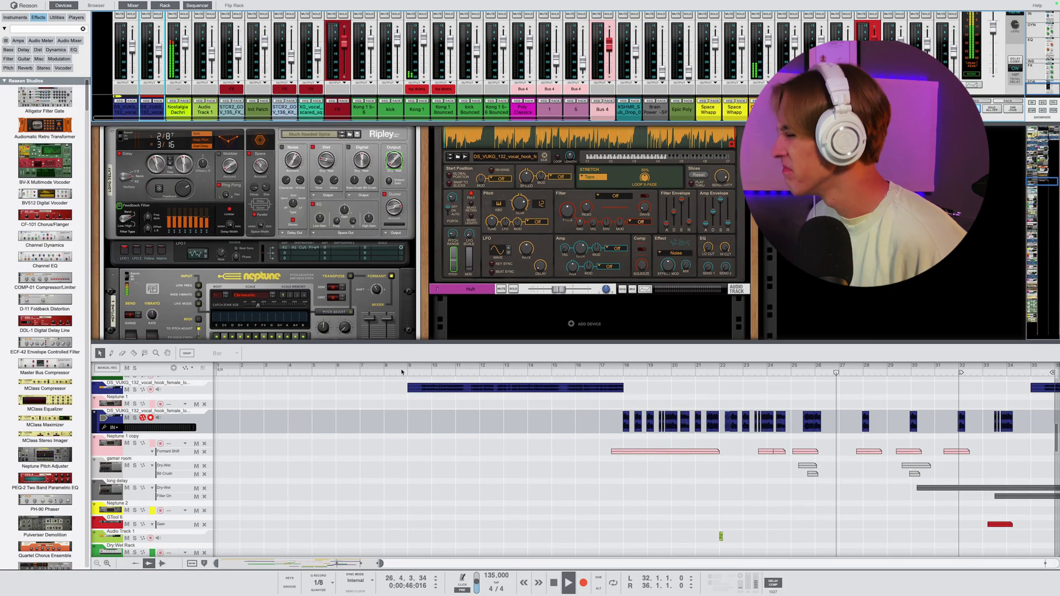
Examine the arrangement from bar 20 onward, including the Kong 1 drum machine and the Space Whapp and bass tracks.
{"action": "scroll", "coordinate": [511, 478], "scroll_direction": "down", "scroll_amount": 10}
{"action": "scroll", "coordinate": [515, 471], "scroll_direction": "right", "scroll_amount": 15}
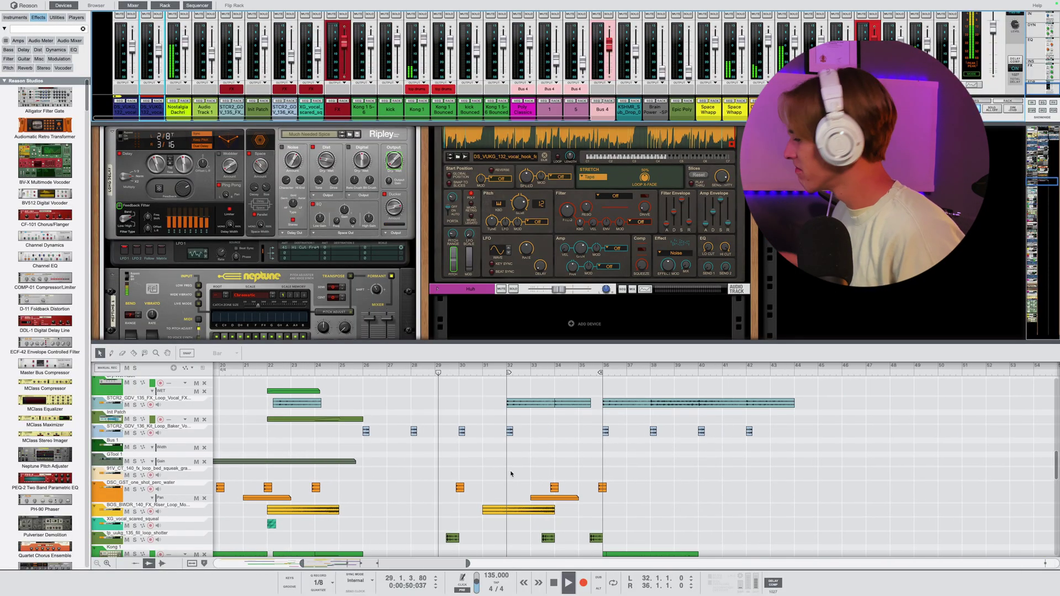
{"action": "scroll", "coordinate": [497, 475], "scroll_direction": "down", "scroll_amount": 5}
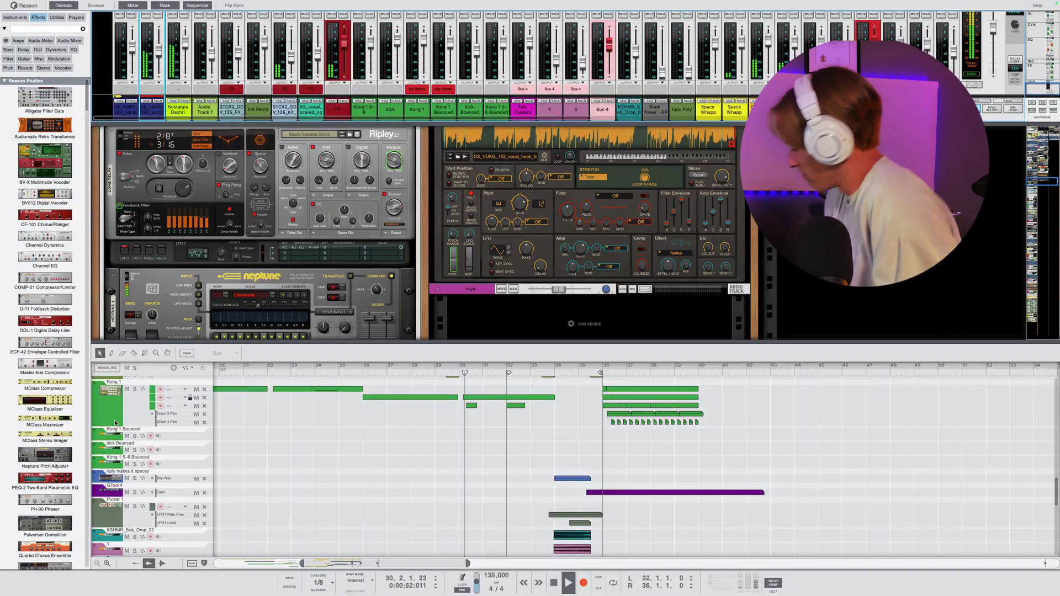
{"action": "left_click", "coordinate": [113, 395]}
{"action": "scroll", "coordinate": [124, 434], "scroll_direction": "up", "scroll_amount": 5}
{"action": "scroll", "coordinate": [124, 434], "scroll_direction": "down", "scroll_amount": 10}
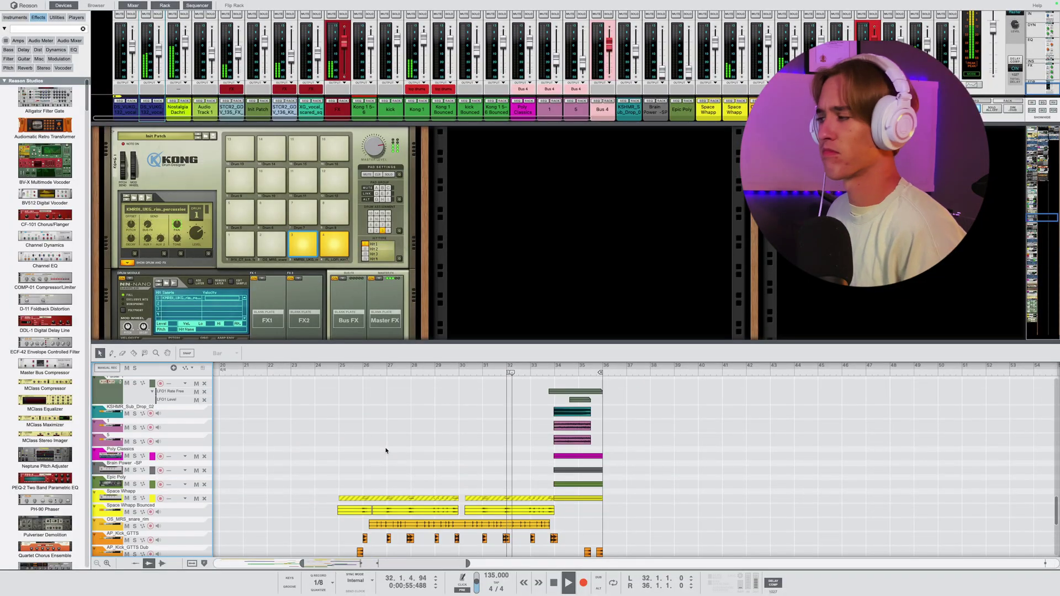
{"action": "scroll", "coordinate": [386, 448], "scroll_direction": "down", "scroll_amount": 4}
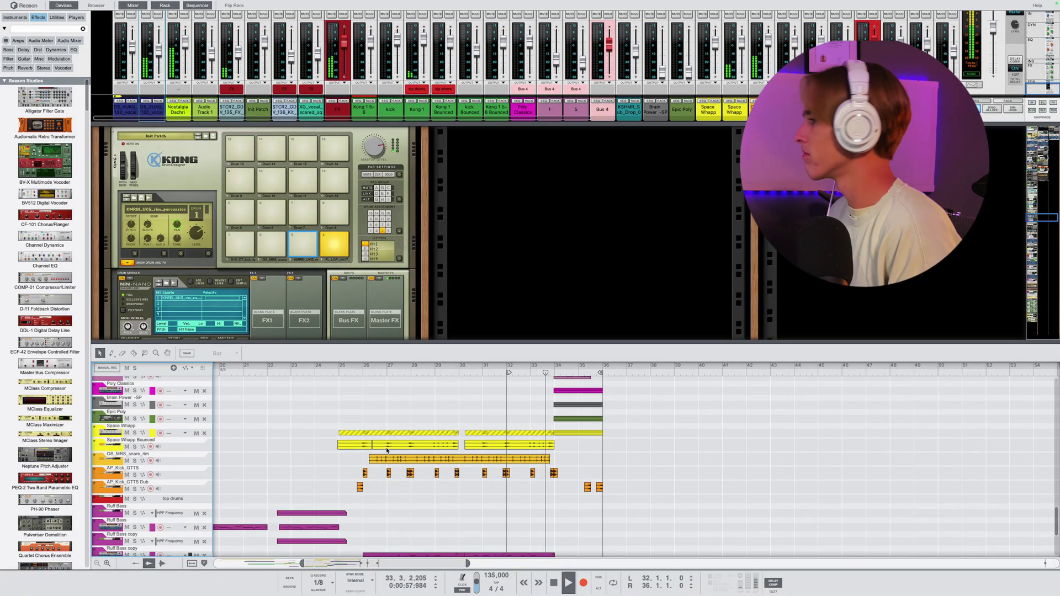
{"action": "scroll", "coordinate": [398, 456], "scroll_direction": "up", "scroll_amount": 5}
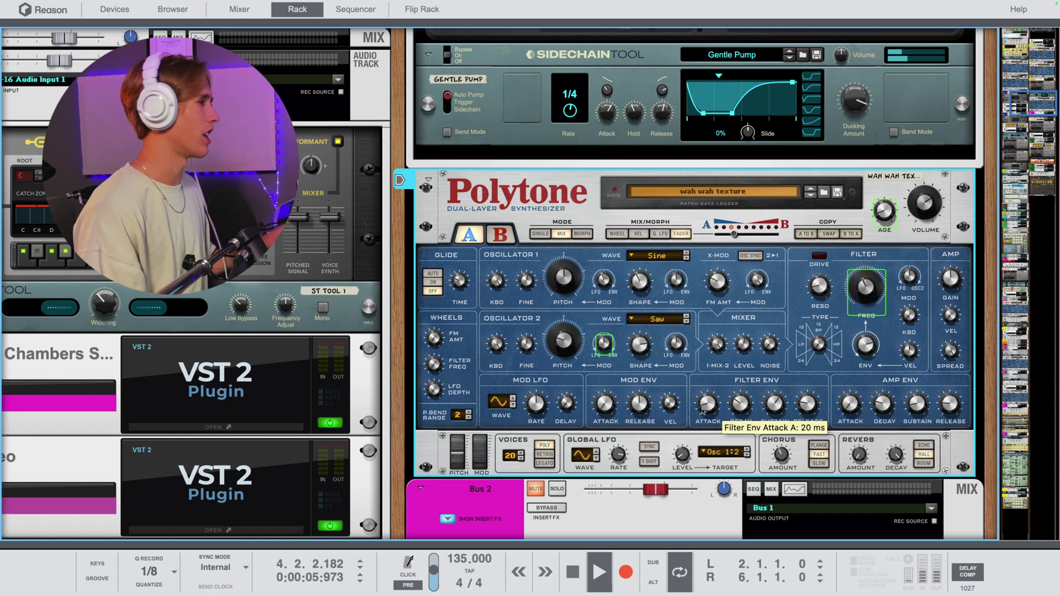
Stop playback and compare layers A and B of the wah wah texture Polytone, ending on layer B.
{"action": "key", "text": "space"}
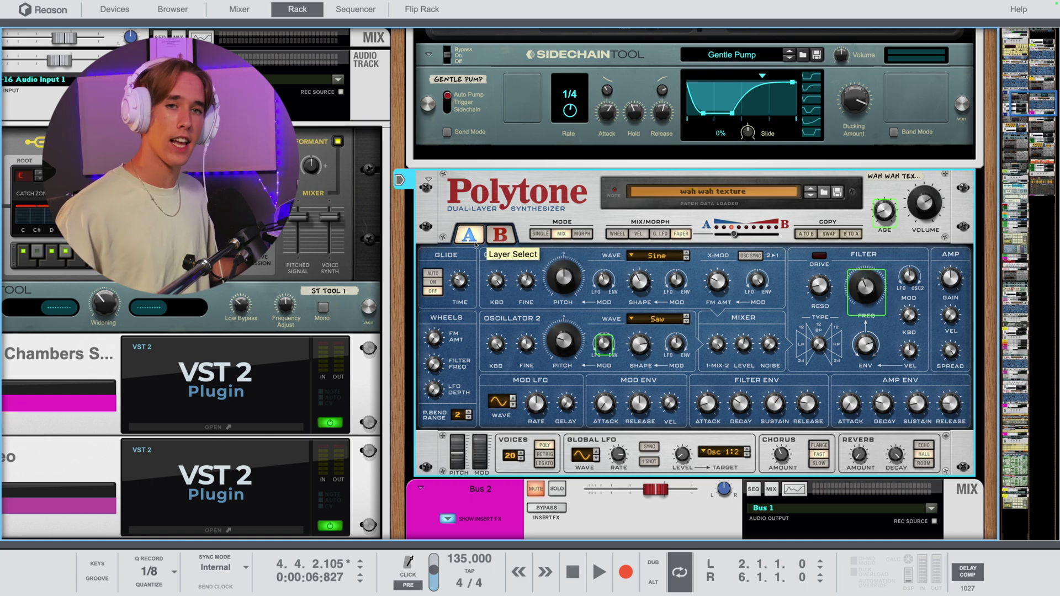
{"action": "left_click", "coordinate": [496, 238]}
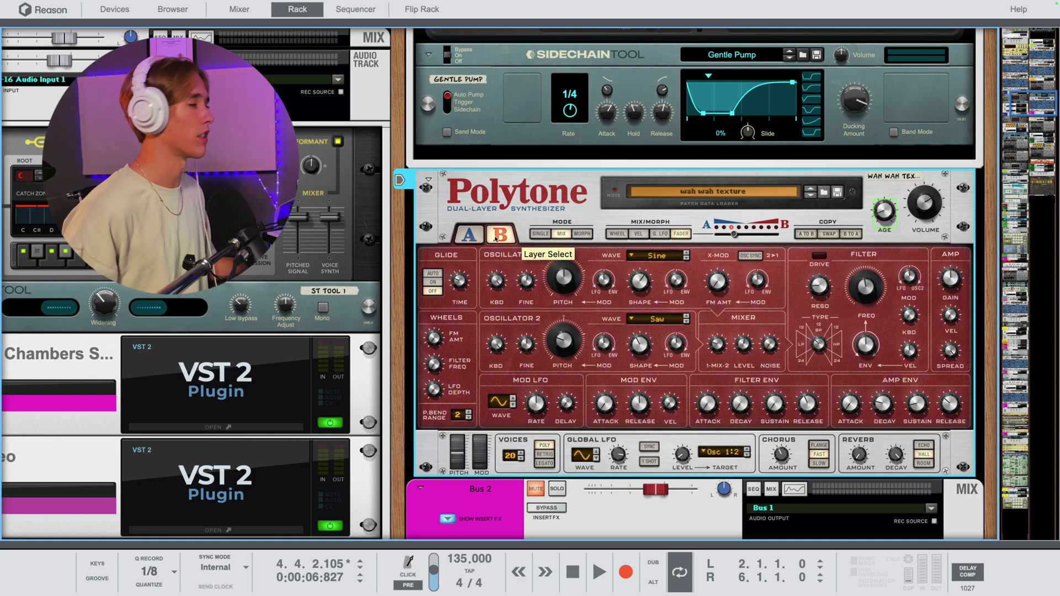
{"action": "left_click", "coordinate": [483, 238]}
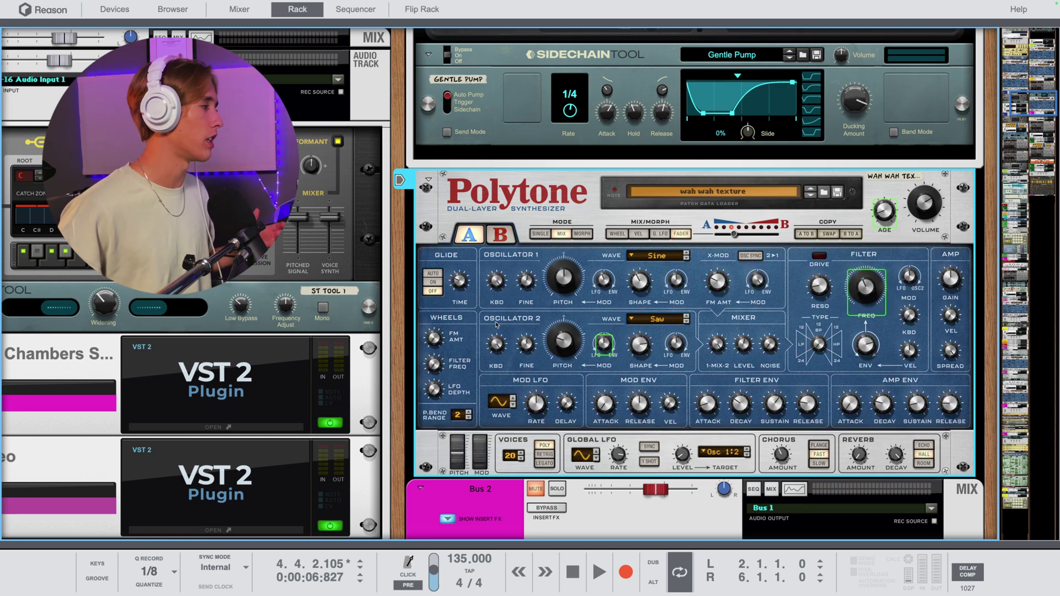
{"action": "left_click", "coordinate": [501, 237]}
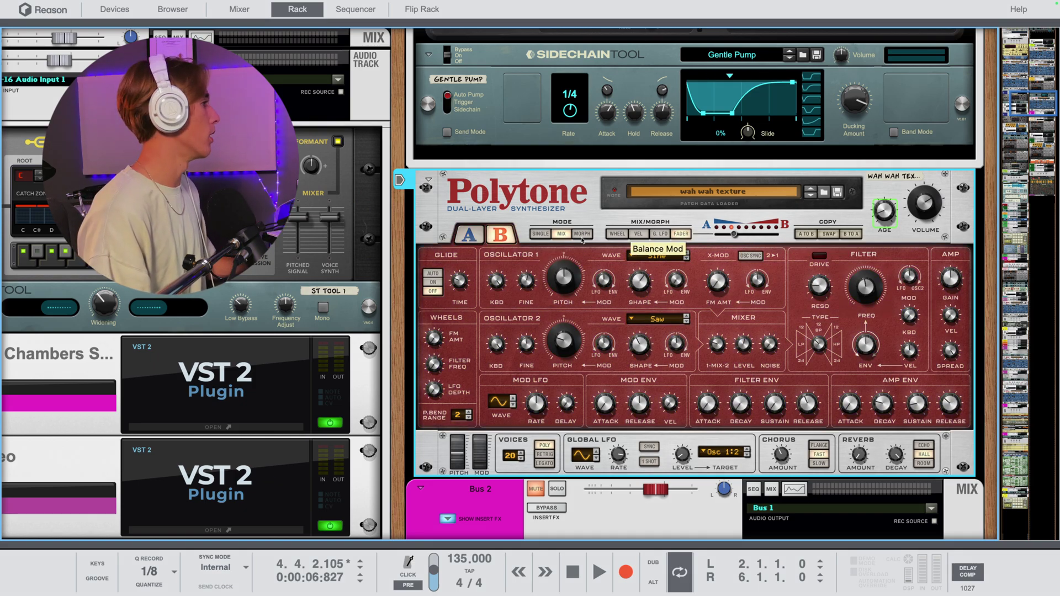
Try Polytone's Single and Mix layer modes and set the mode to Morph.
{"action": "left_click", "coordinate": [540, 234]}
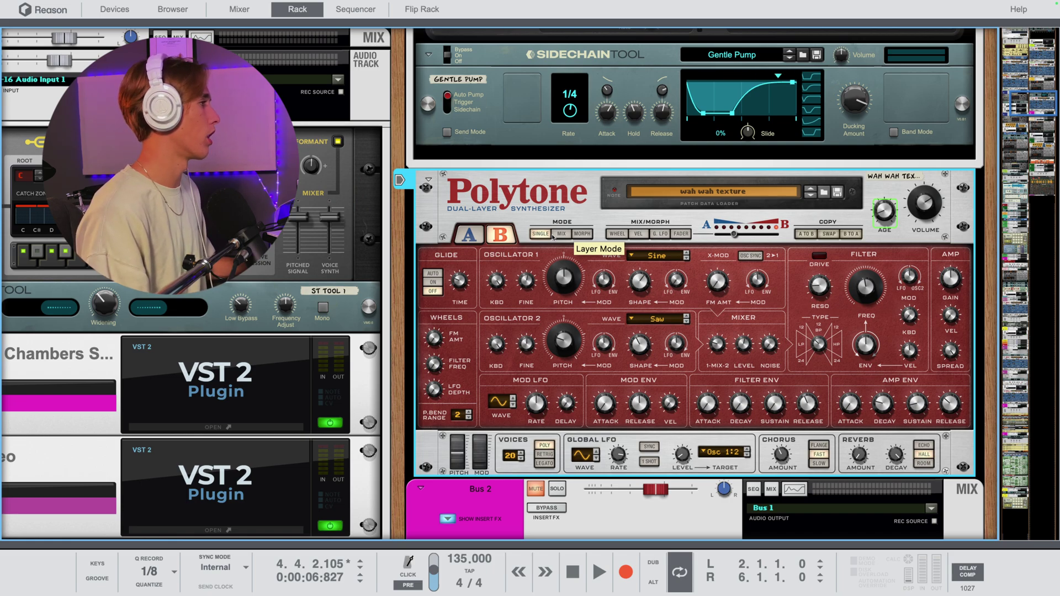
{"action": "left_click", "coordinate": [553, 235]}
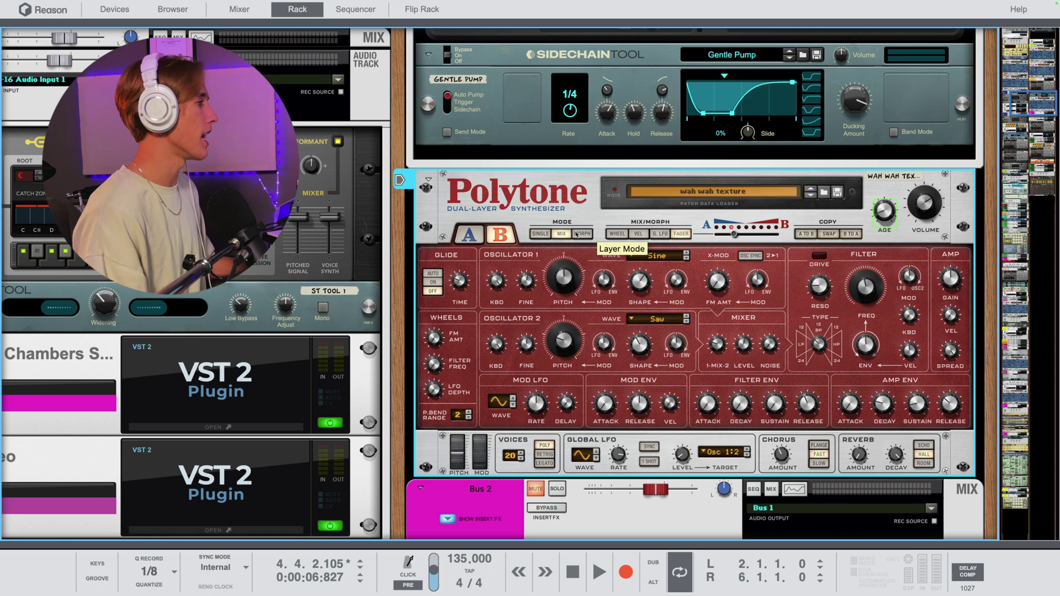
{"action": "left_click", "coordinate": [577, 235]}
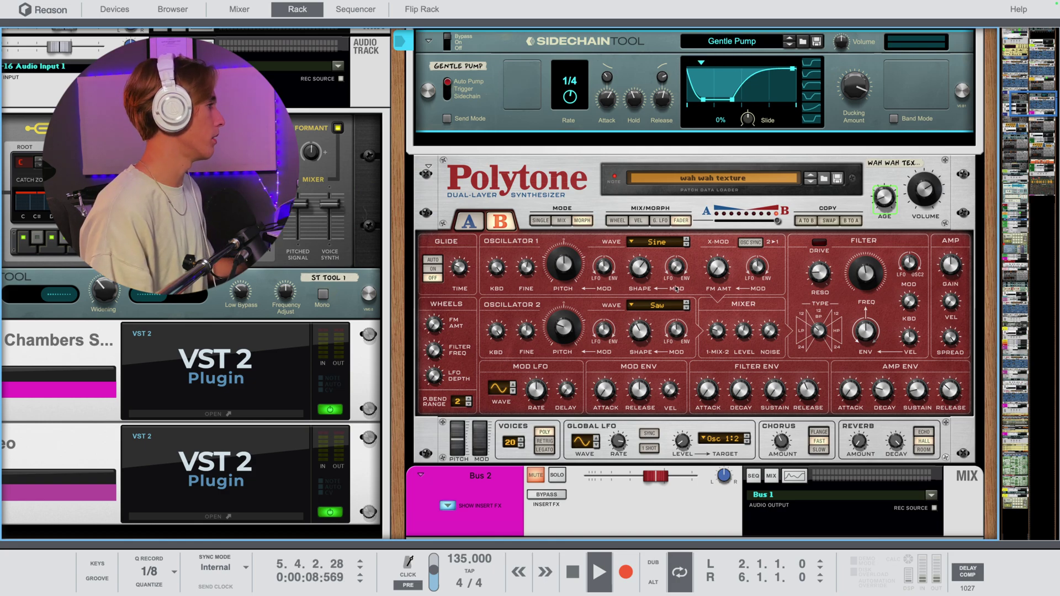
Check layer B's oscillator mix, play the loop and move Polytone's morph fader from B toward A.
{"action": "key", "text": "space"}
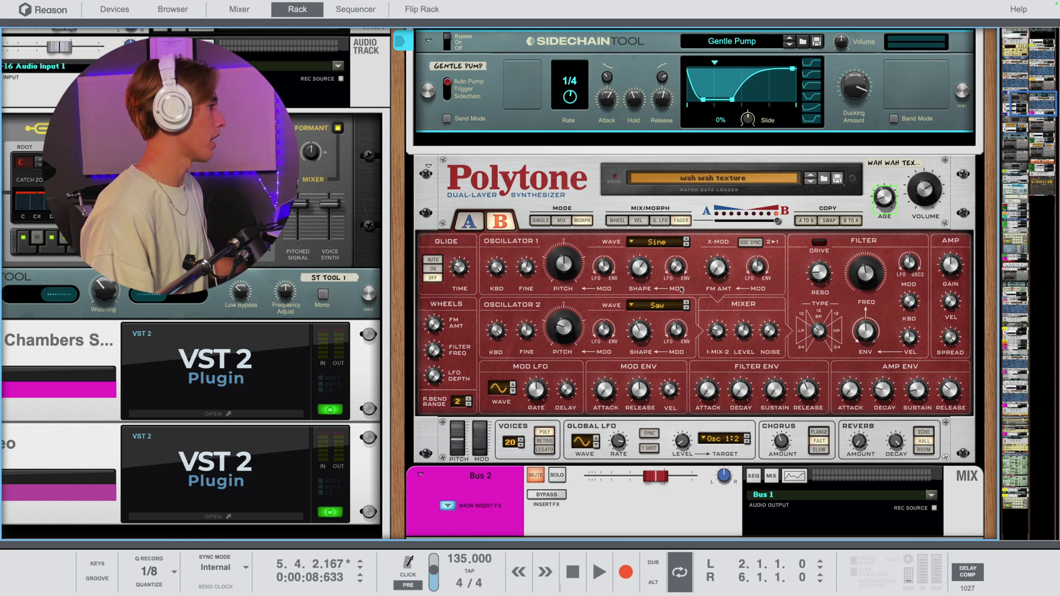
{"action": "left_click", "coordinate": [713, 330]}
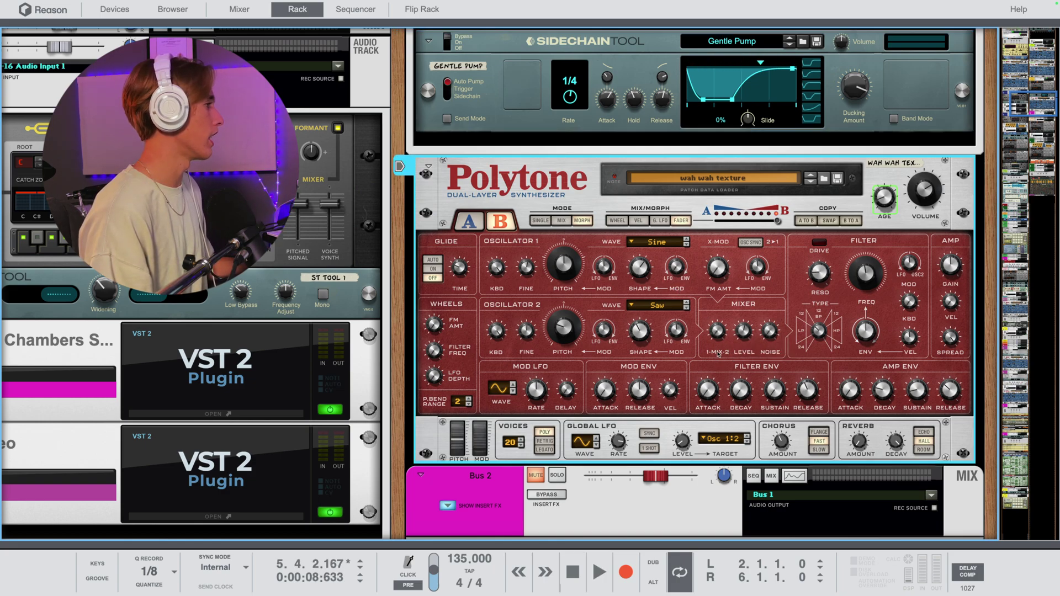
{"action": "key", "text": "space"}
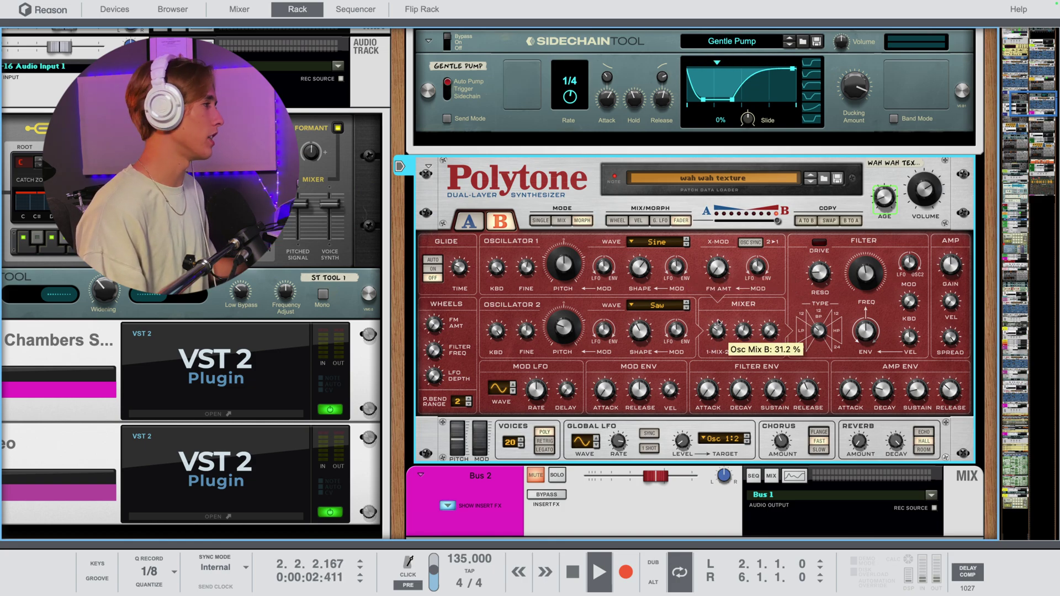
{"action": "scroll", "coordinate": [717, 330], "scroll_direction": "down", "scroll_amount": 1}
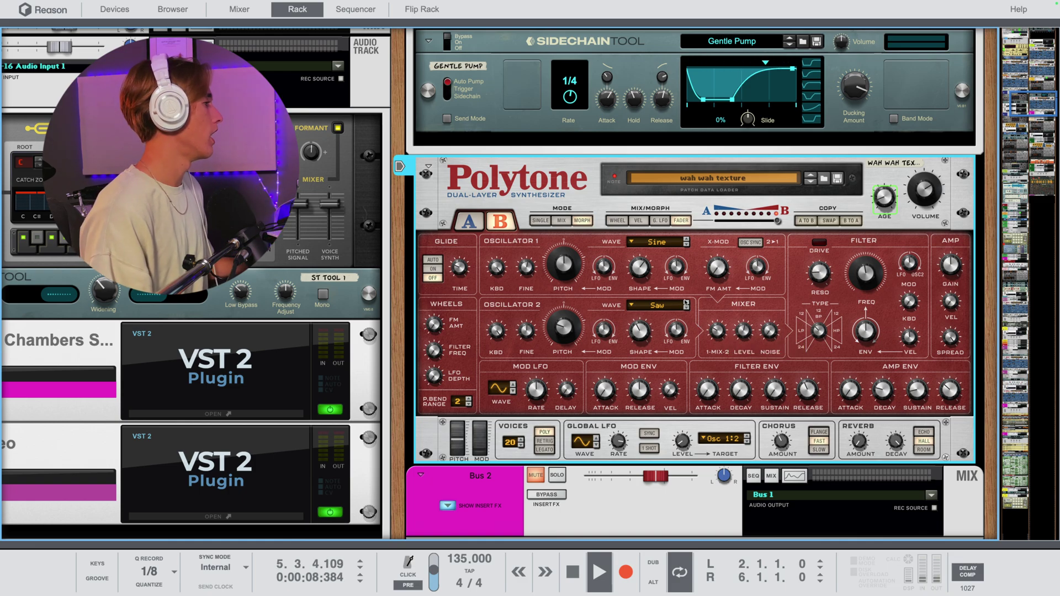
{"action": "mouse_move", "coordinate": [677, 284]}
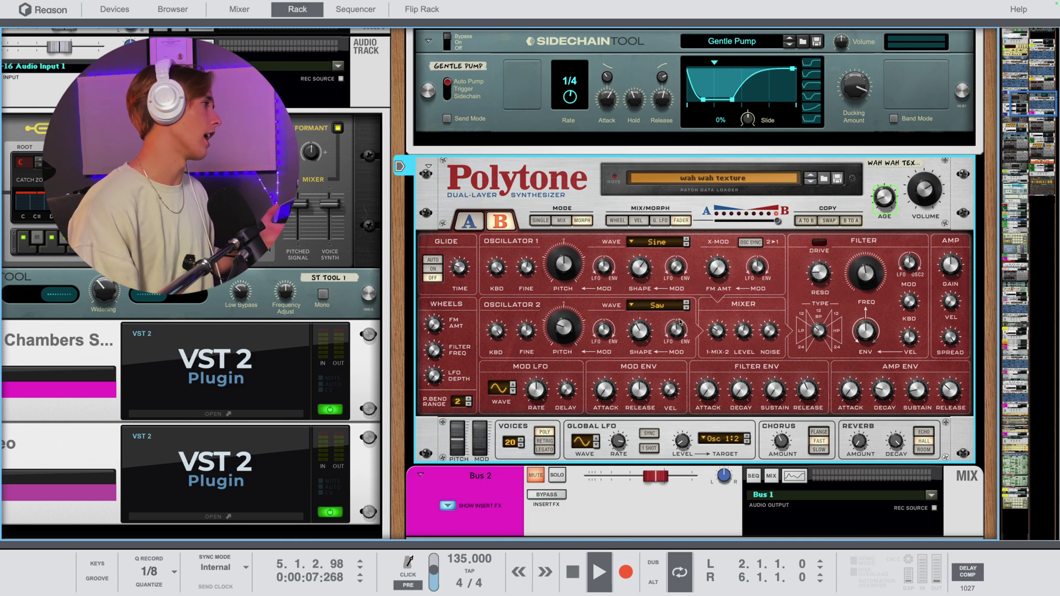
{"action": "left_click_drag", "start_coordinate": [758, 220], "coordinate": [725, 221]}
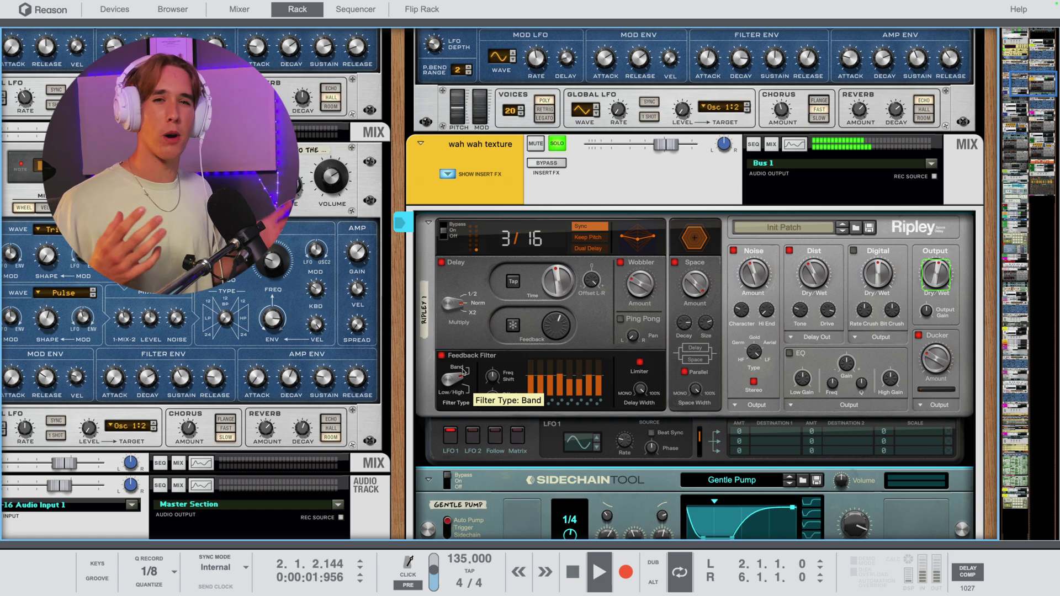
Pause the wah wah texture loop to examine the Ripley delay's Wobbler amount, and resume playback.
{"action": "key", "text": "space"}
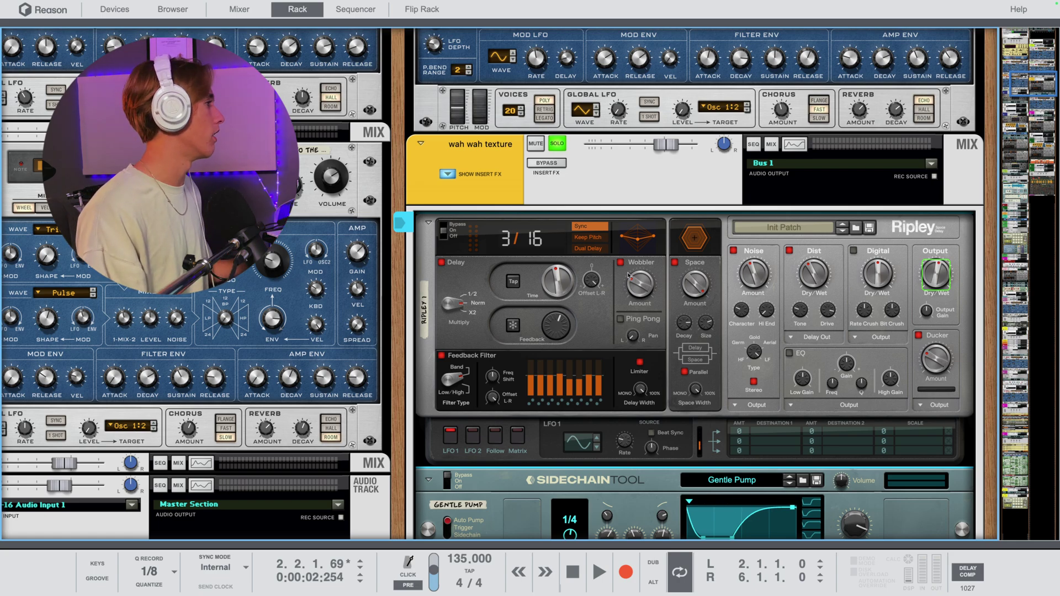
{"action": "mouse_move", "coordinate": [628, 276]}
{"action": "mouse_move", "coordinate": [633, 280]}
{"action": "left_mouse_down"}
{"action": "mouse_move", "coordinate": [640, 254]}
{"action": "mouse_move", "coordinate": [641, 280]}
{"action": "left_mouse_up"}
{"action": "key", "text": "space"}
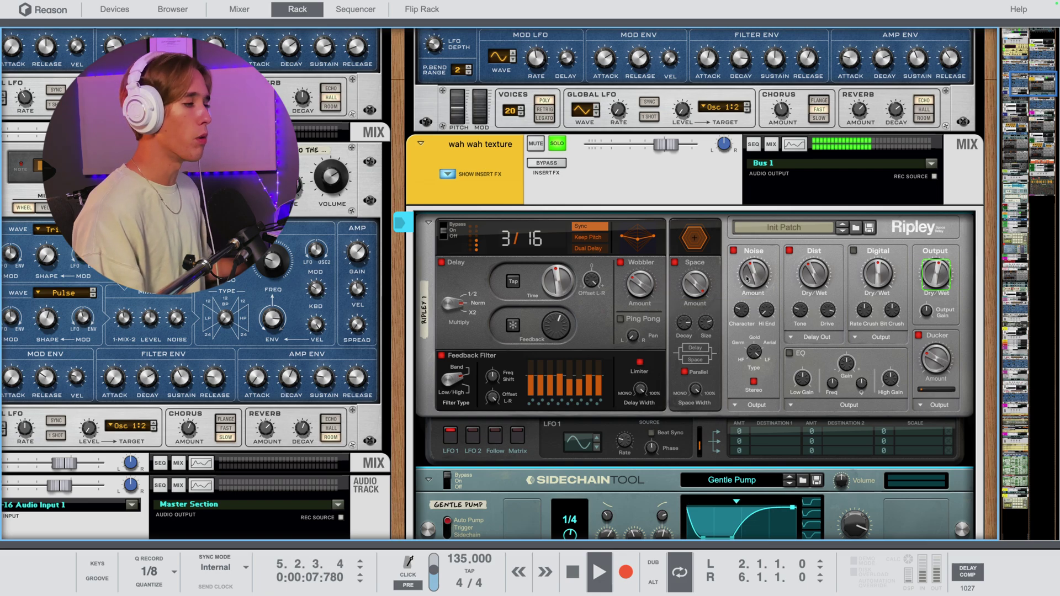
Raise the Ripley's Noise amount to 85.9 %, bring it down to 34.4 %, and check the distortion's Dry/Wet amount.
{"action": "left_click_drag", "start_coordinate": [751, 275], "coordinate": [748, 262]}
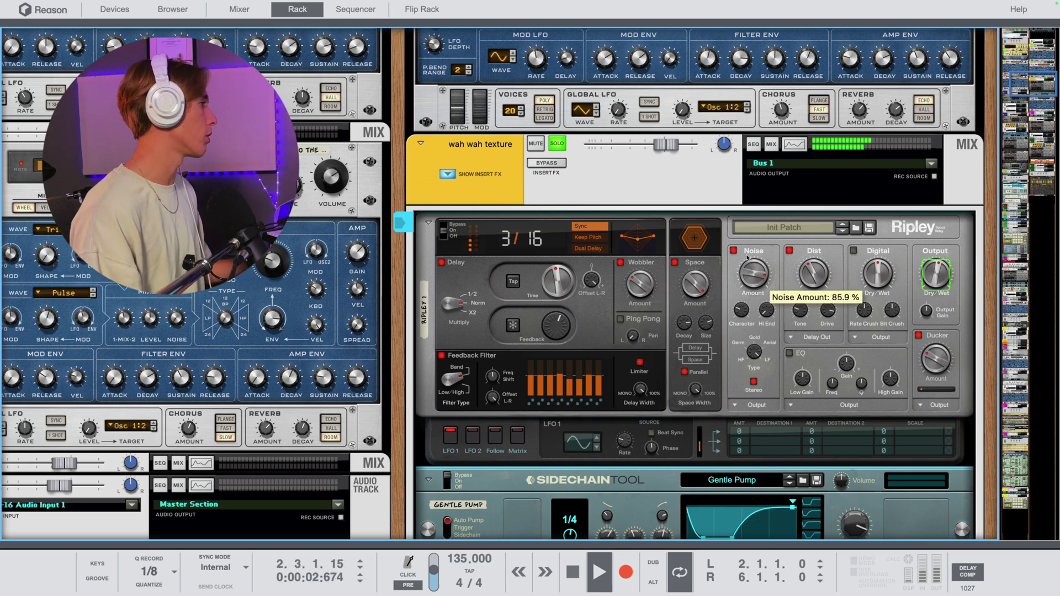
{"action": "left_click_drag", "start_coordinate": [749, 250], "coordinate": [748, 285]}
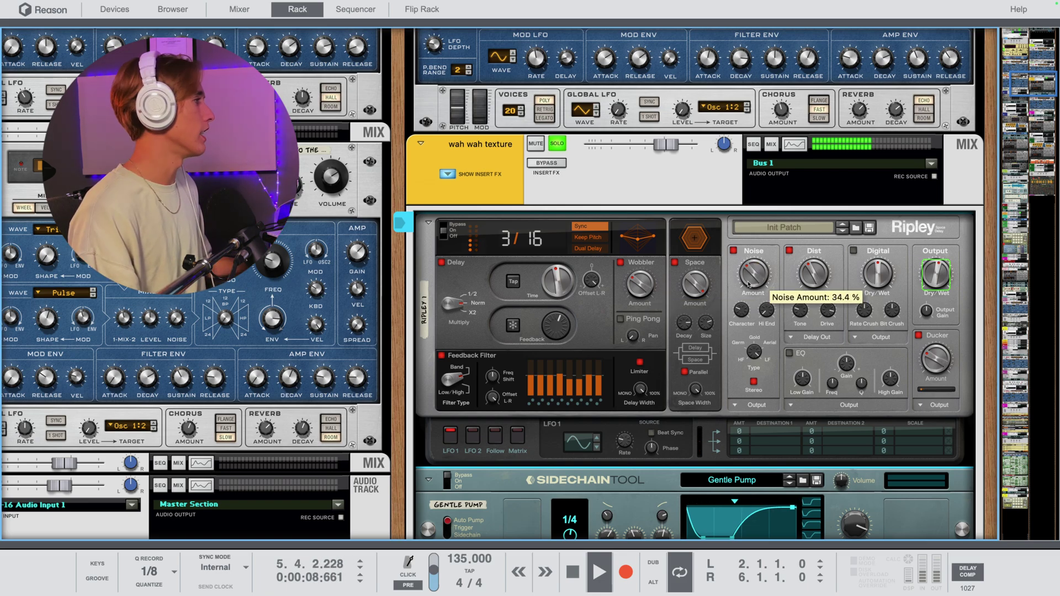
{"action": "mouse_move", "coordinate": [813, 270]}
{"action": "left_mouse_down"}
{"action": "mouse_move", "coordinate": [812, 261]}
{"action": "mouse_move", "coordinate": [810, 275]}
{"action": "left_mouse_up"}
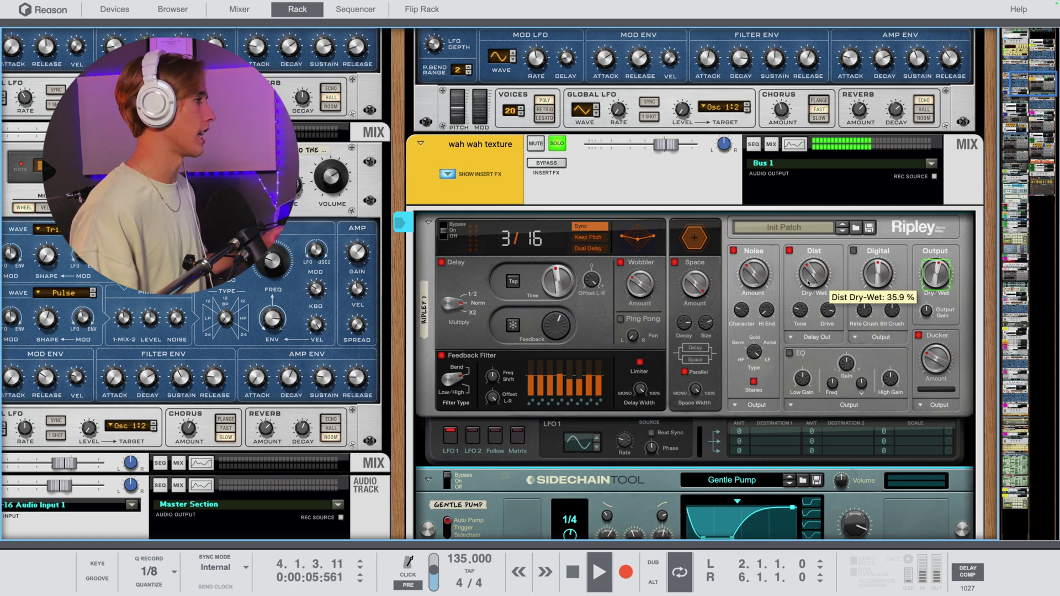
Compare layers A and B of the wah wah texture Polytone, check layer A's amp settings, and stop playback on layer B.
{"action": "scroll", "coordinate": [776, 335], "scroll_direction": "down", "scroll_amount": 1}
{"action": "scroll", "coordinate": [777, 335], "scroll_direction": "up", "scroll_amount": 5}
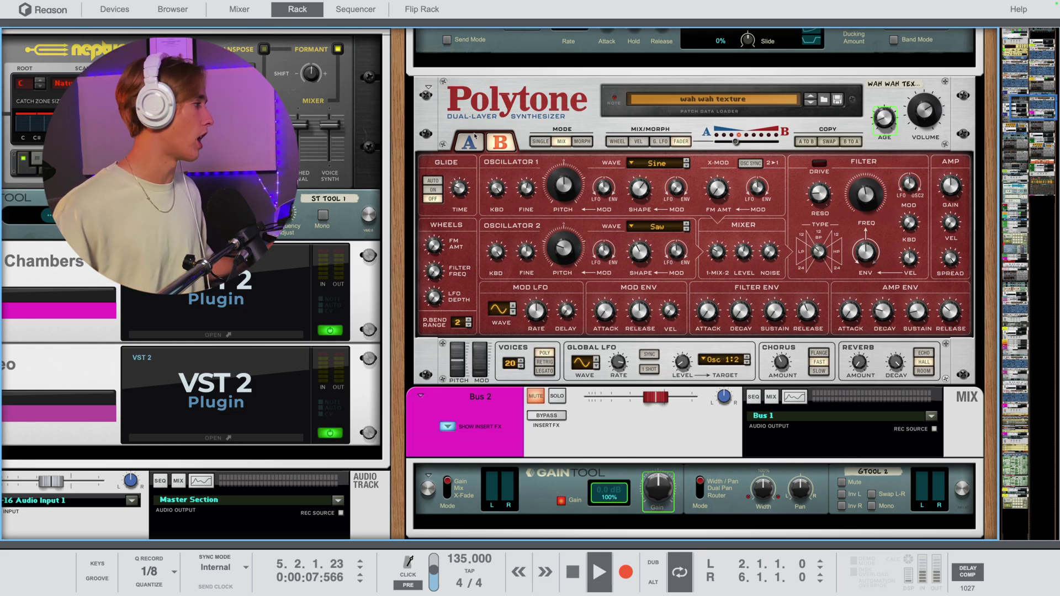
{"action": "left_click", "coordinate": [469, 143]}
{"action": "left_click_drag", "start_coordinate": [953, 270], "coordinate": [950, 243]}
{"action": "left_click", "coordinate": [499, 143]}
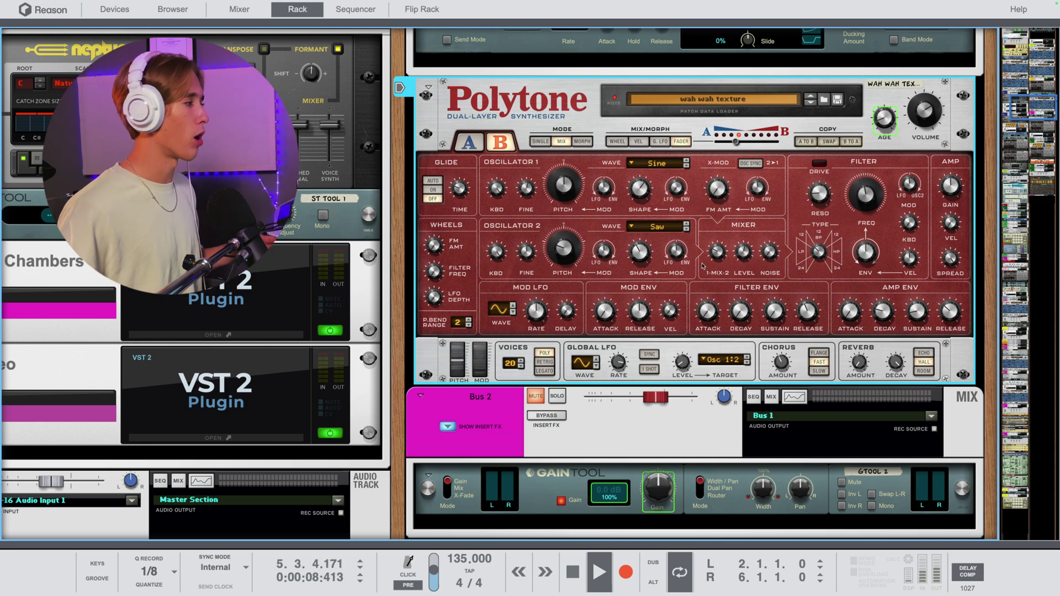
{"action": "key", "text": "space"}
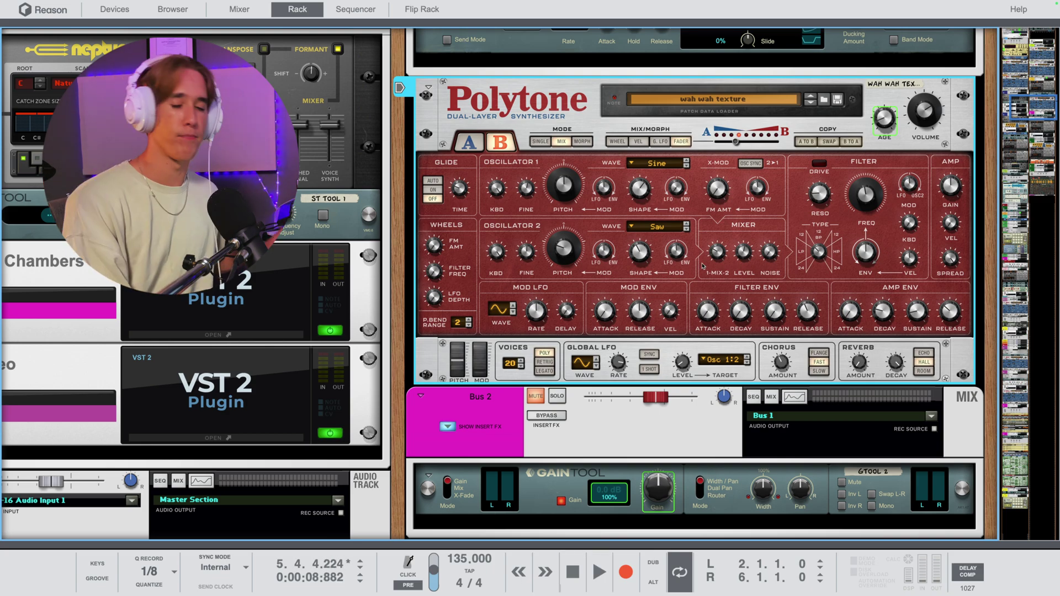
Examine the wah wah texture's Sidechain Tool with the Gentle Pump patch enabled, playing the loop to hear its ducking and stopping it.
{"action": "scroll", "coordinate": [508, 349], "scroll_direction": "down", "scroll_amount": 1}
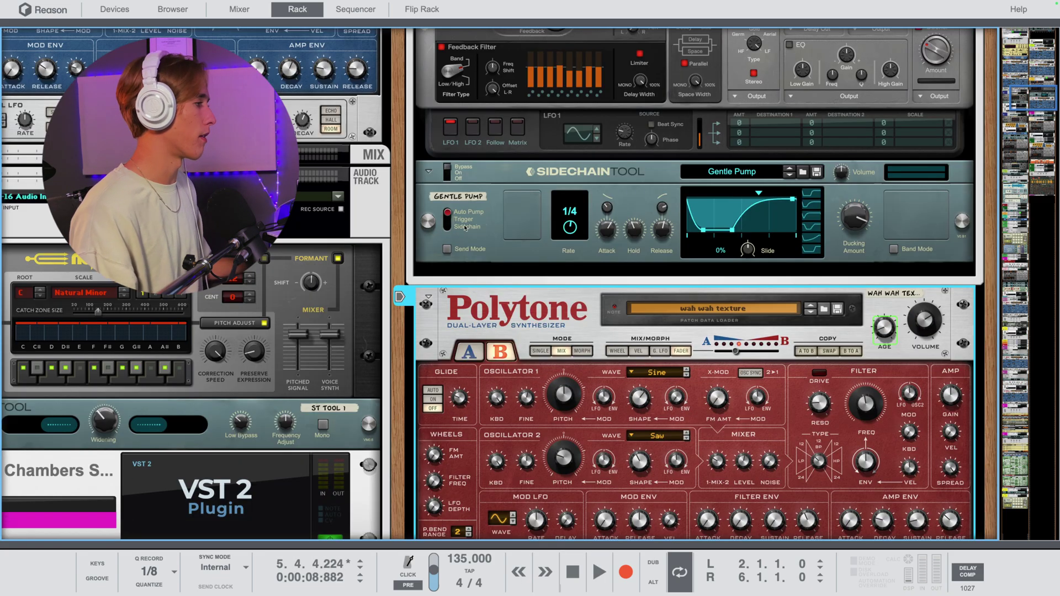
{"action": "left_click", "coordinate": [449, 173]}
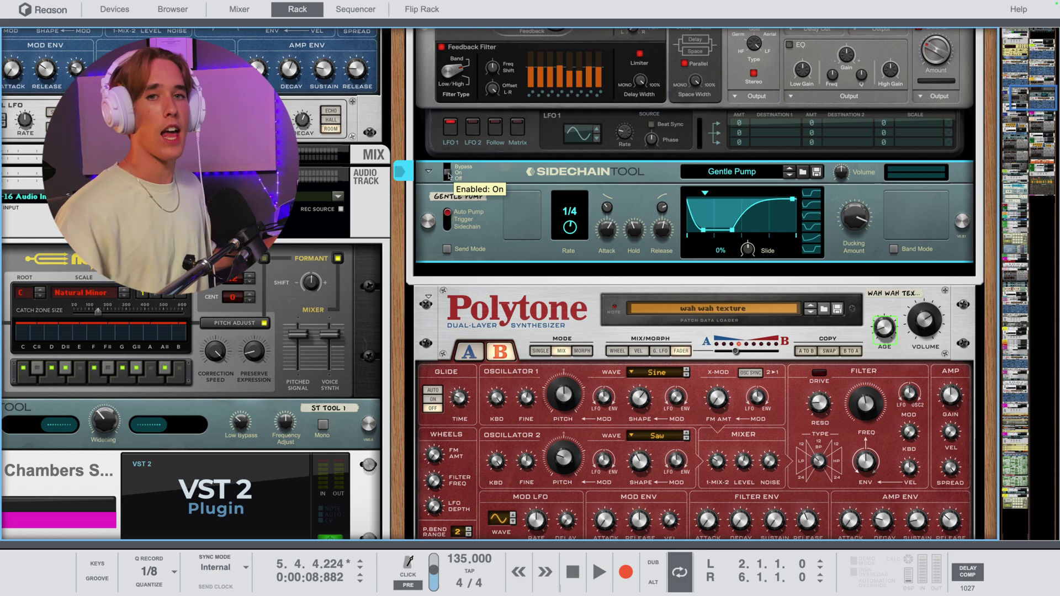
{"action": "key", "text": "space"}
{"action": "scroll", "coordinate": [508, 243], "scroll_direction": "up", "scroll_amount": 2}
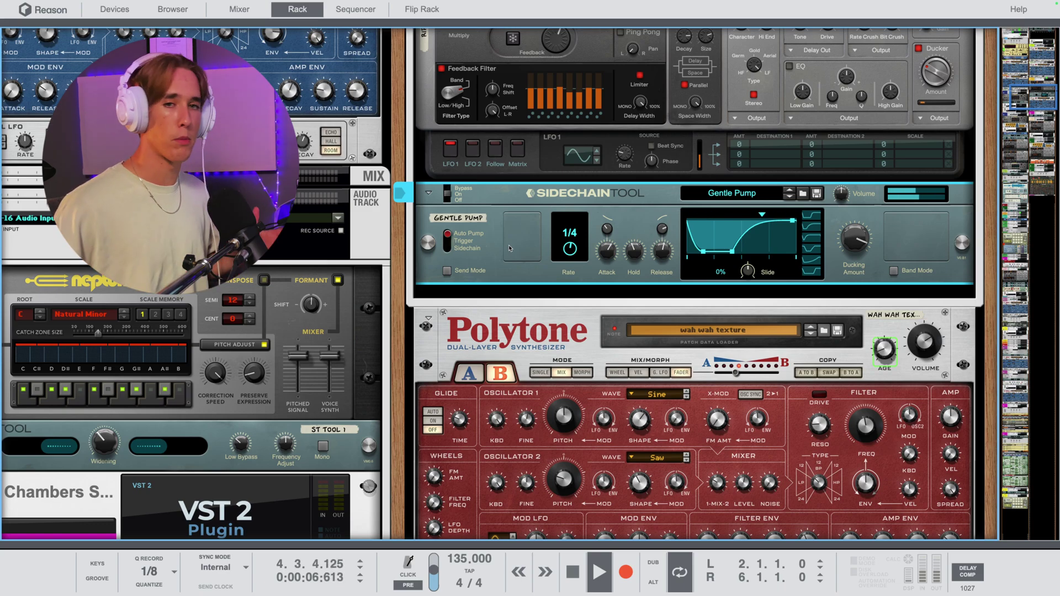
{"action": "key", "text": "space"}
{"action": "scroll", "coordinate": [596, 281], "scroll_direction": "down", "scroll_amount": 2}
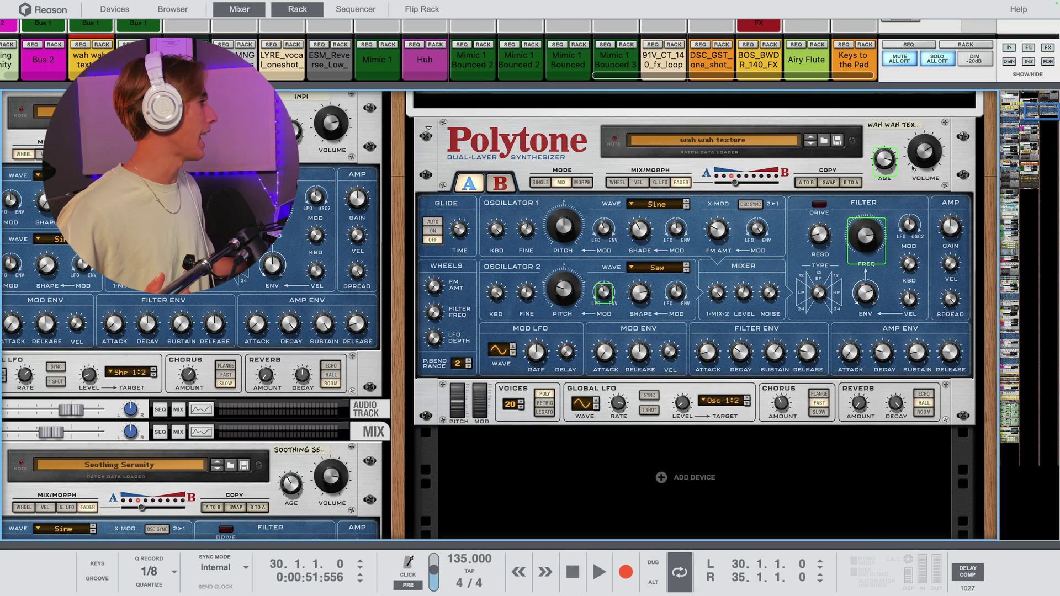
Play the loop from bar 30, override the Polytone's Age automation, try Osc 2 Pitch Mod at -4.8 % and -11 %, and stop playback.
{"action": "key", "text": "space"}
{"action": "left_click", "coordinate": [883, 165]}
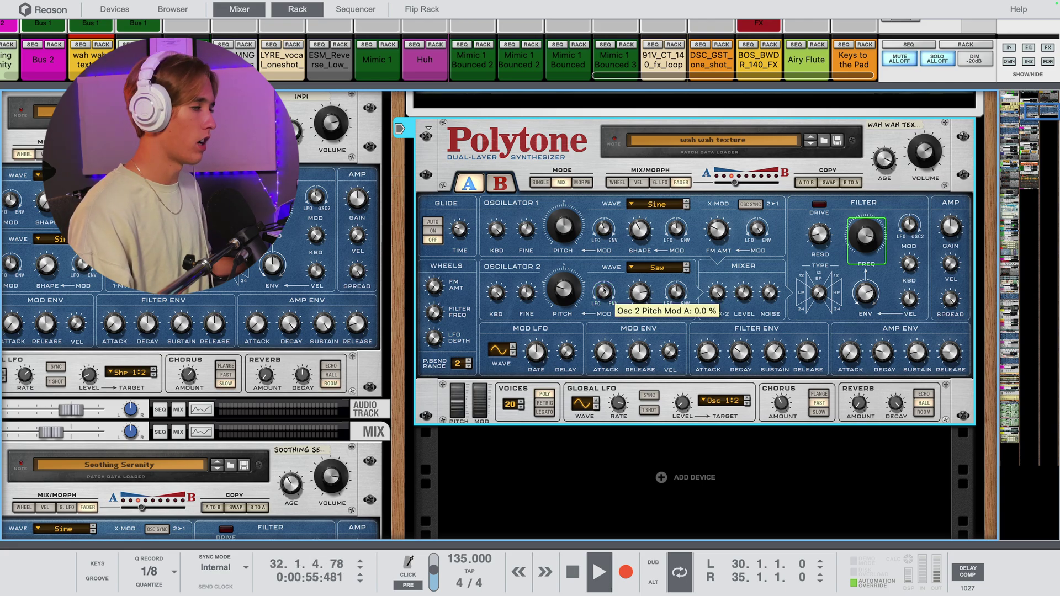
{"action": "left_click_drag", "start_coordinate": [604, 294], "coordinate": [603, 298]}
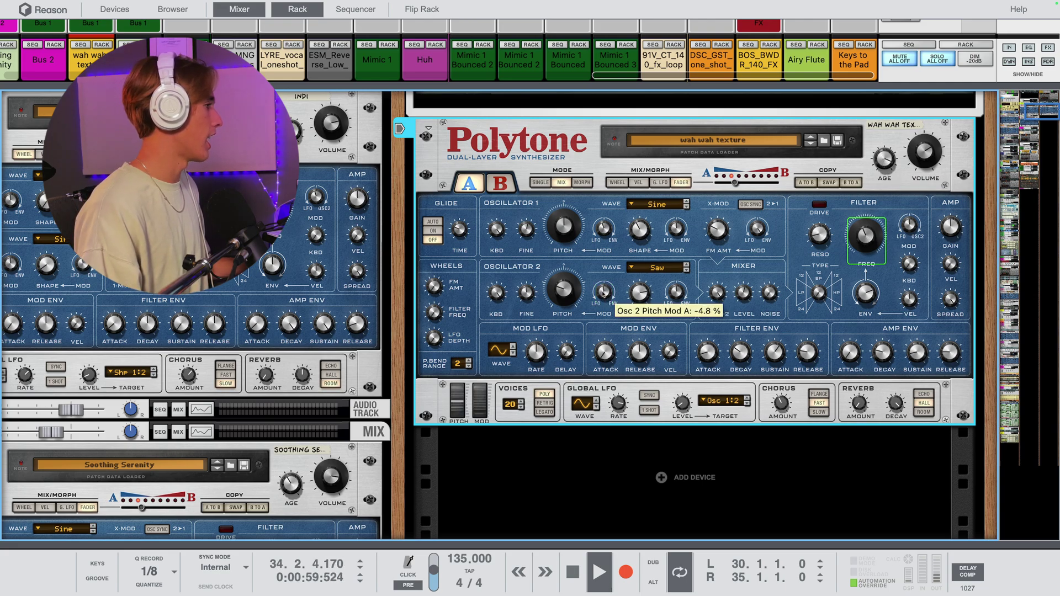
{"action": "left_click_drag", "start_coordinate": [604, 294], "coordinate": [603, 292]}
{"action": "left_click", "coordinate": [584, 576]}
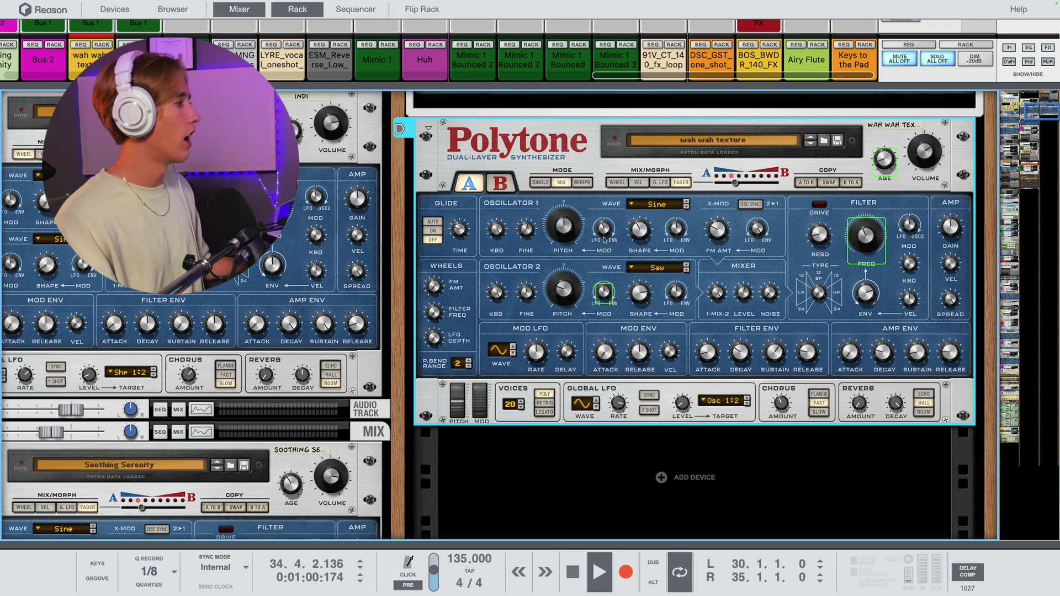
{"action": "left_click_drag", "start_coordinate": [604, 294], "coordinate": [604, 294]}
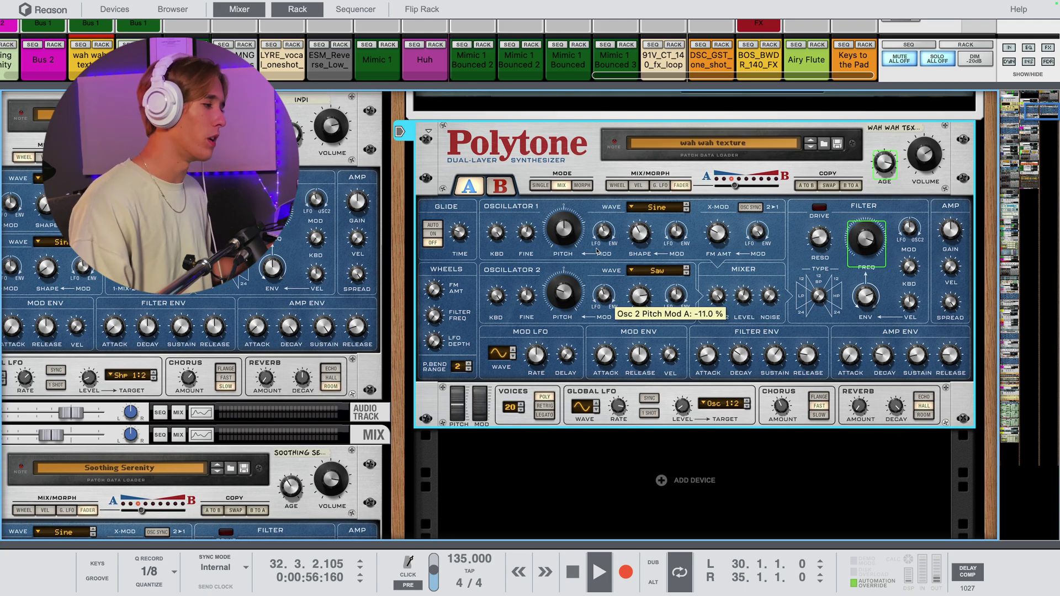
{"action": "key", "text": "space"}
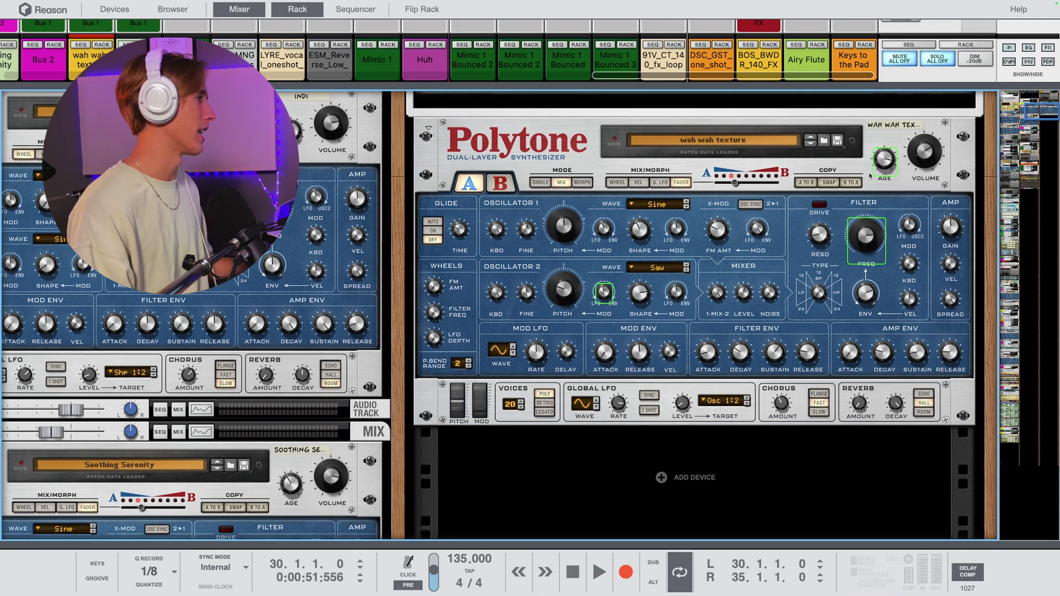
Replay the loop from bar 30 and open the automation of Polytone layer A's filter frequency for editing.
{"action": "key", "text": "space"}
{"action": "scroll", "coordinate": [569, 243], "scroll_direction": "down", "scroll_amount": 1}
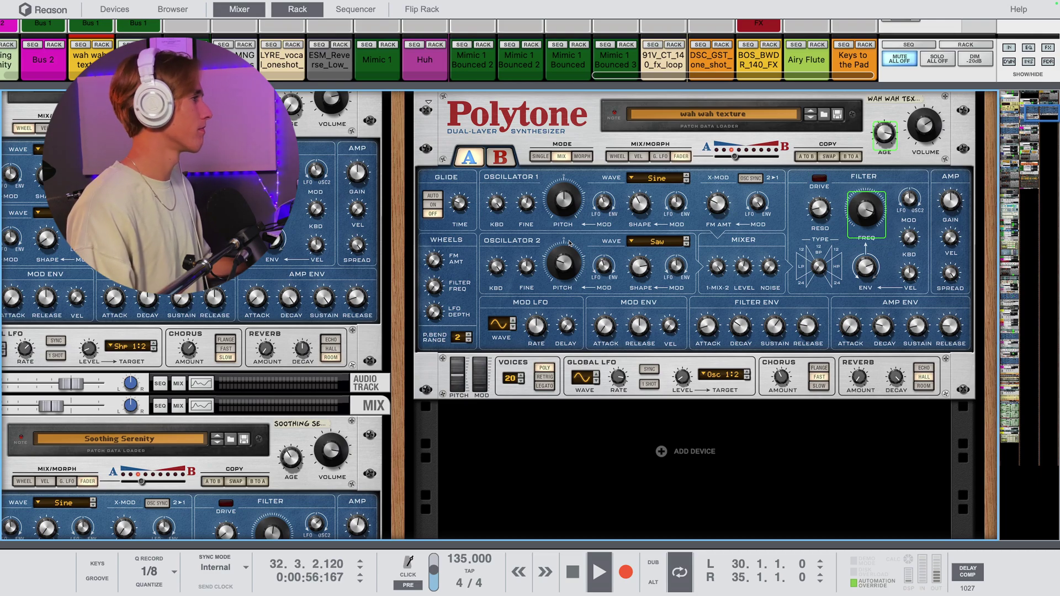
{"action": "key", "text": "space"}
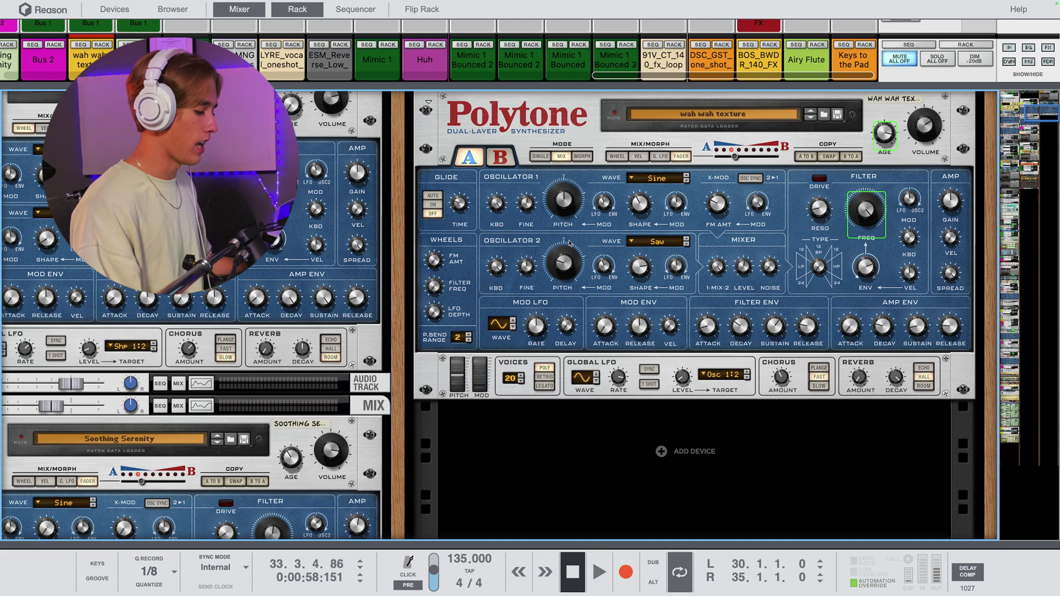
{"action": "right_click", "coordinate": [866, 216]}
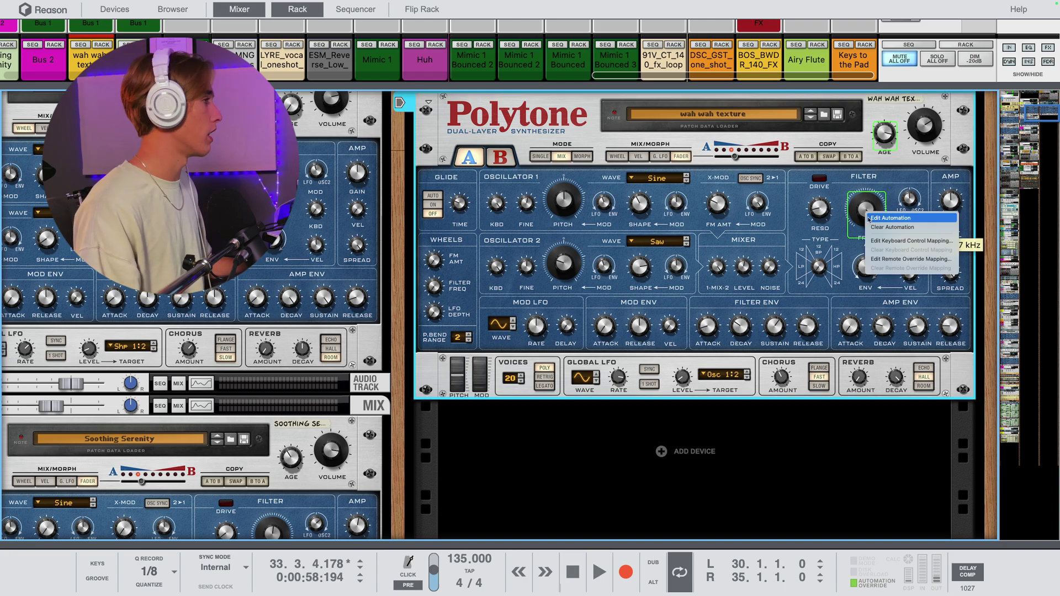
{"action": "left_click", "coordinate": [890, 218]}
{"action": "left_click", "coordinate": [478, 298]}
{"action": "key", "text": "space"}
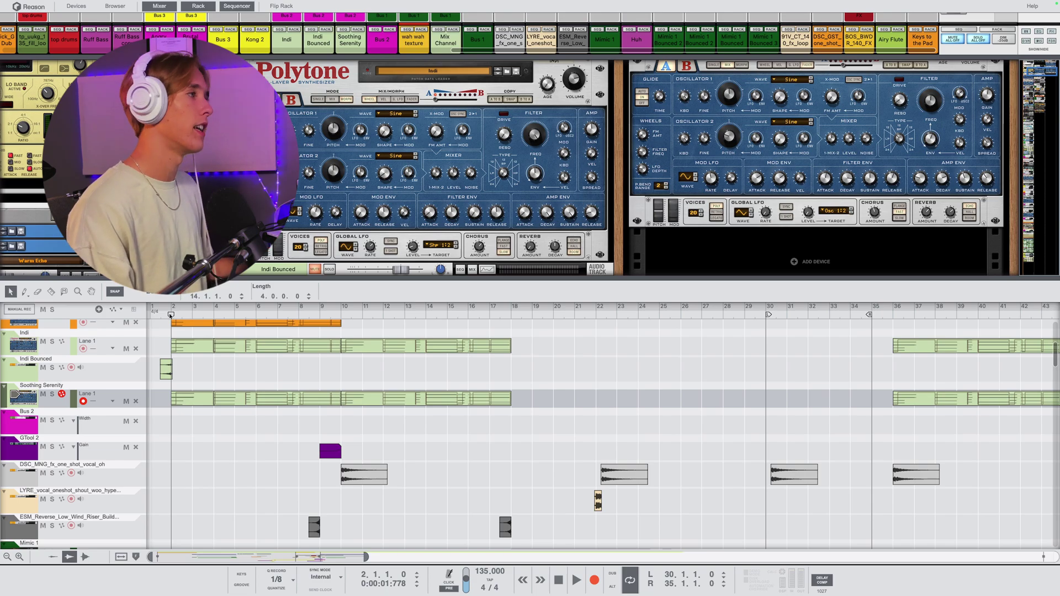
Play the song from bar 2 and solo the Soothing Serenity channel alongside Indi to compare their Polytones.
{"action": "key", "text": "space"}
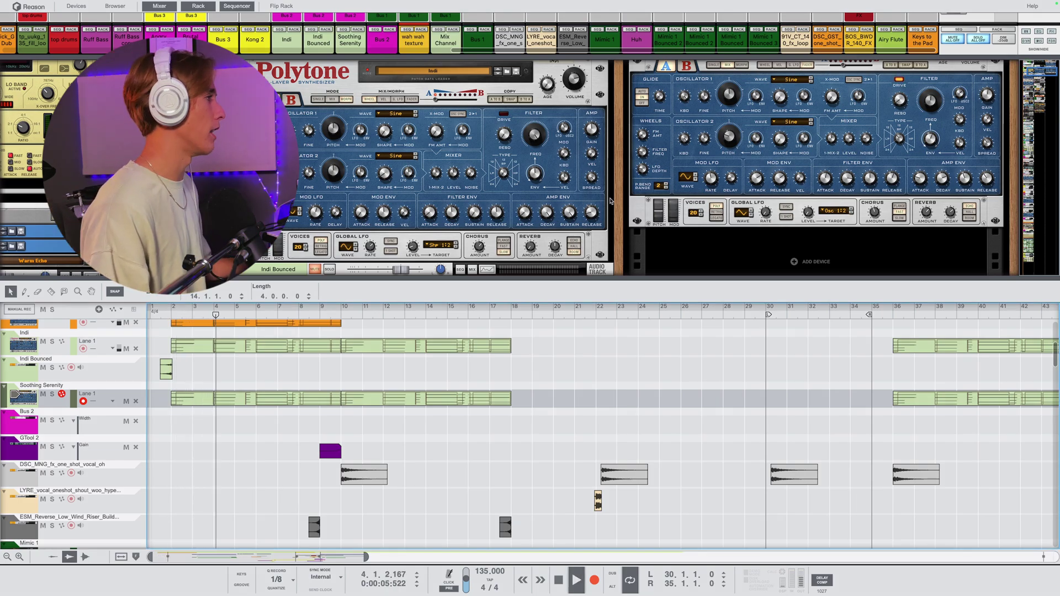
{"action": "scroll", "coordinate": [611, 201], "scroll_direction": "up", "scroll_amount": 2}
{"action": "left_click", "coordinate": [725, 83]}
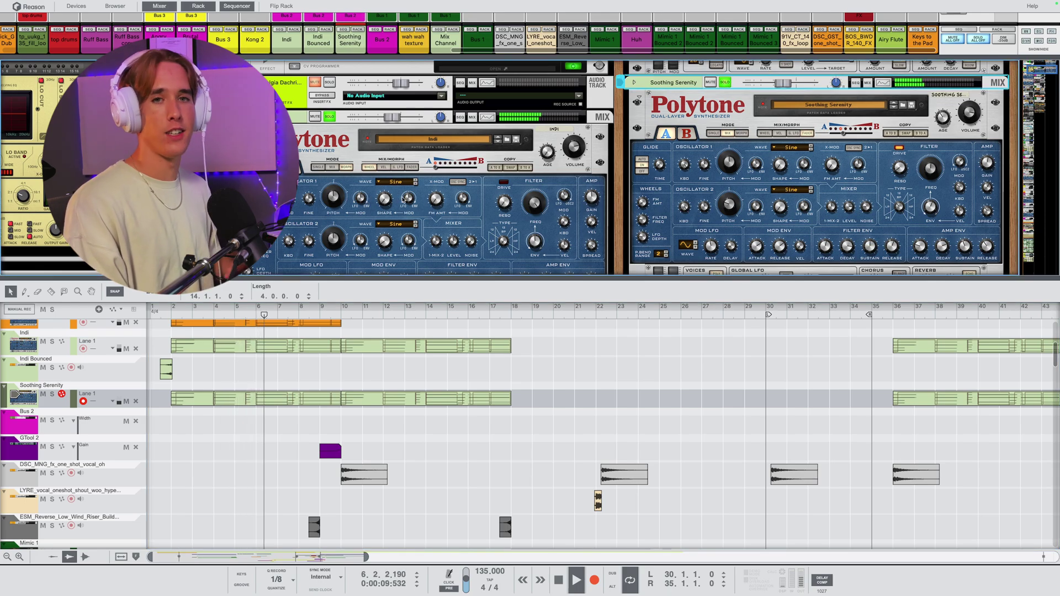
{"action": "scroll", "coordinate": [407, 198], "scroll_direction": "down", "scroll_amount": 1}
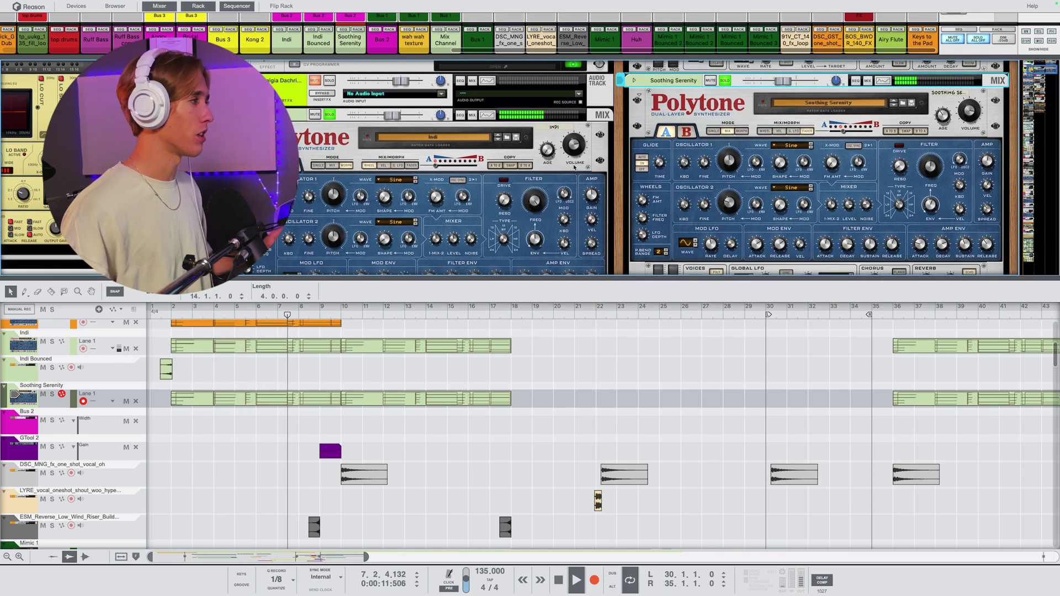
{"action": "scroll", "coordinate": [635, 180], "scroll_direction": "down", "scroll_amount": 1}
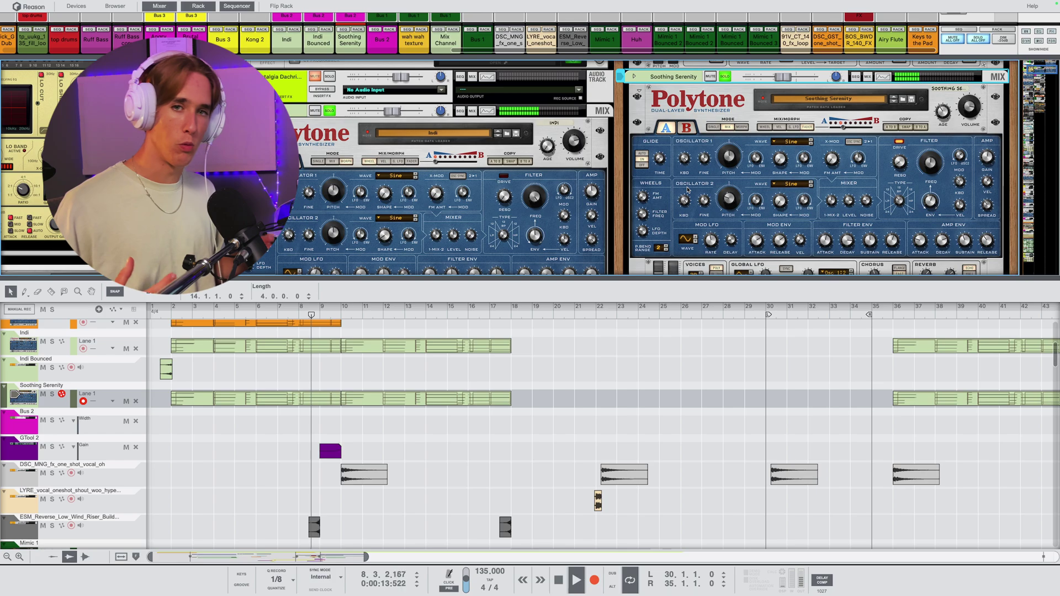
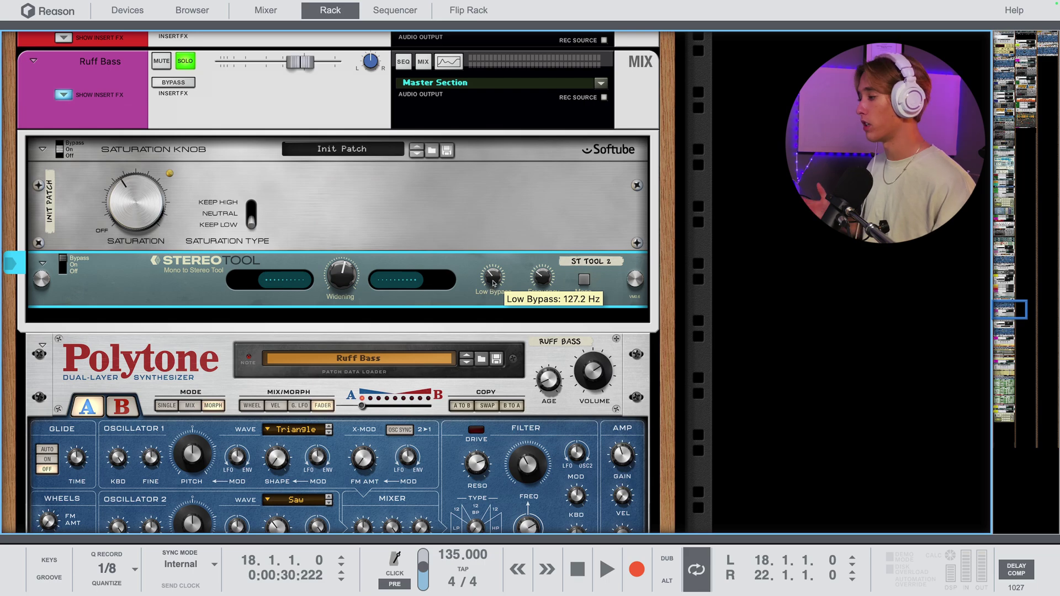
Play the Ruff Bass loop from bar 18 to examine its Stereo Tool, and stop playback.
{"action": "key", "text": "F5"}
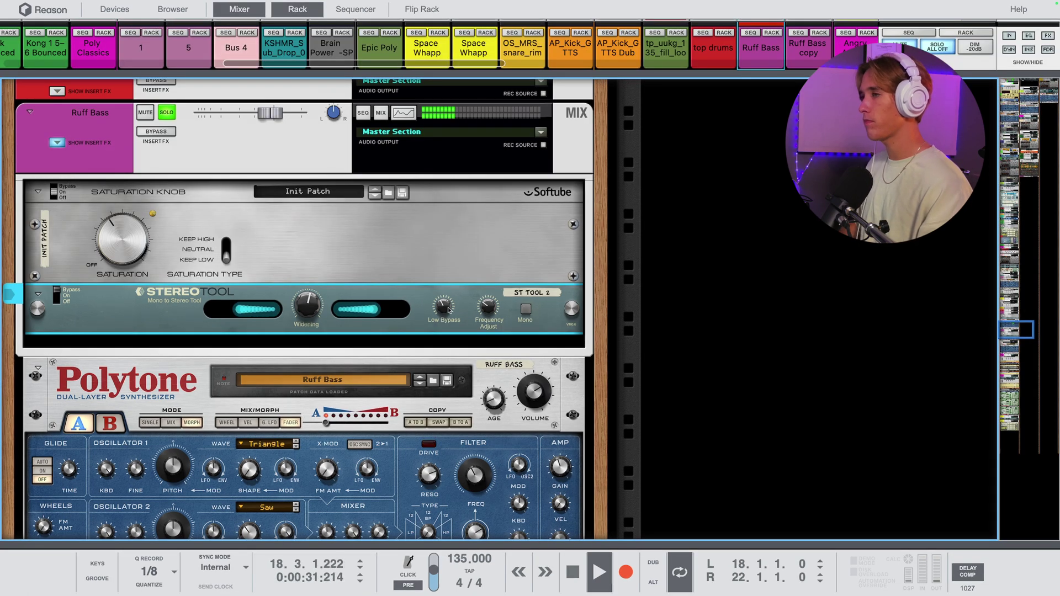
{"action": "mouse_move", "coordinate": [448, 311]}
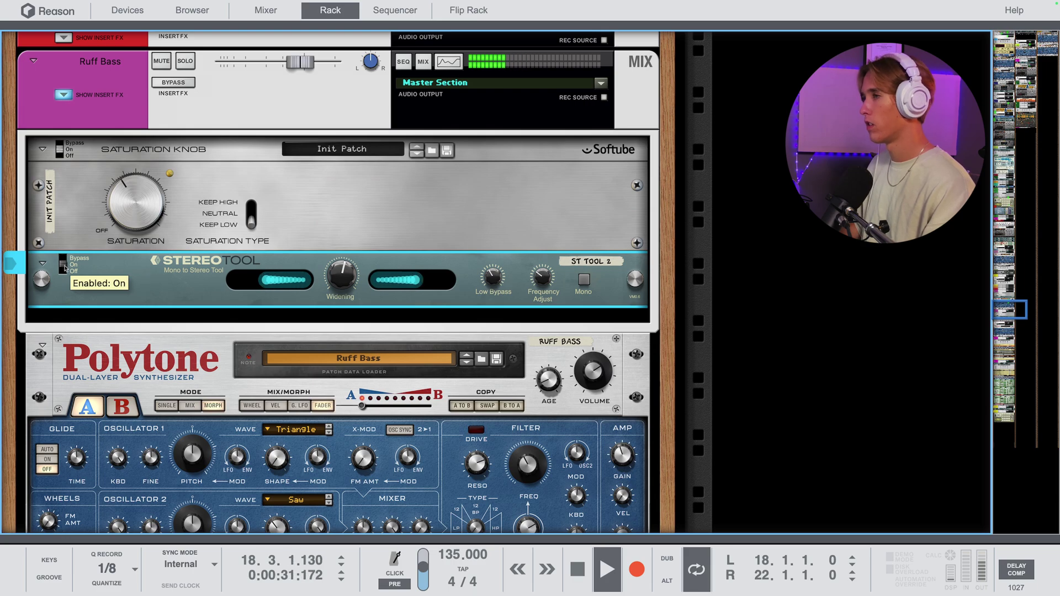
{"action": "key", "text": "space"}
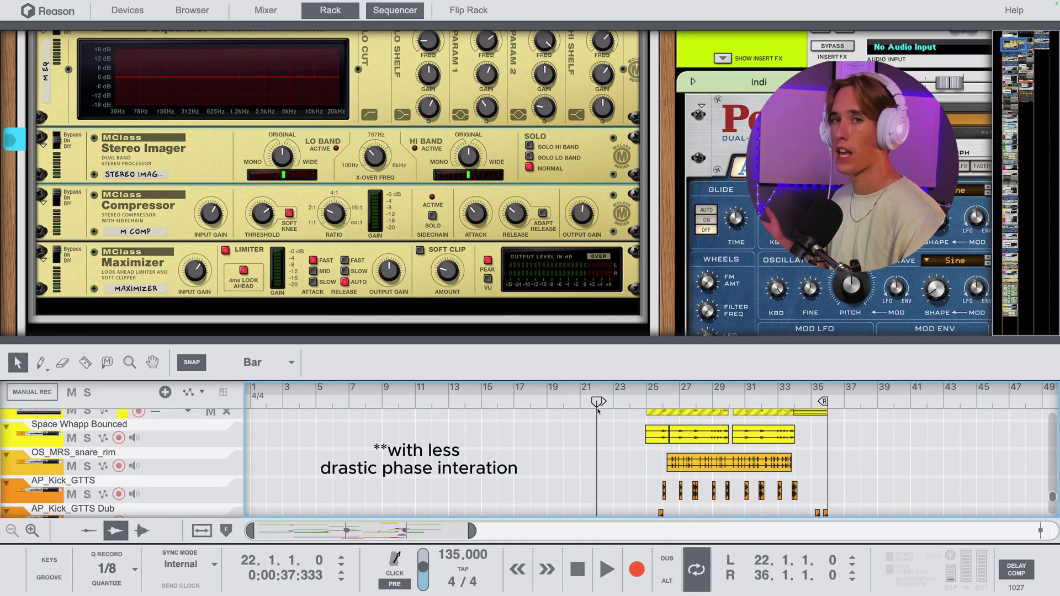
Play the song from bar 22 and examine the MClass Stereo Imager's high band width and crossover frequency.
{"action": "key", "text": "space"}
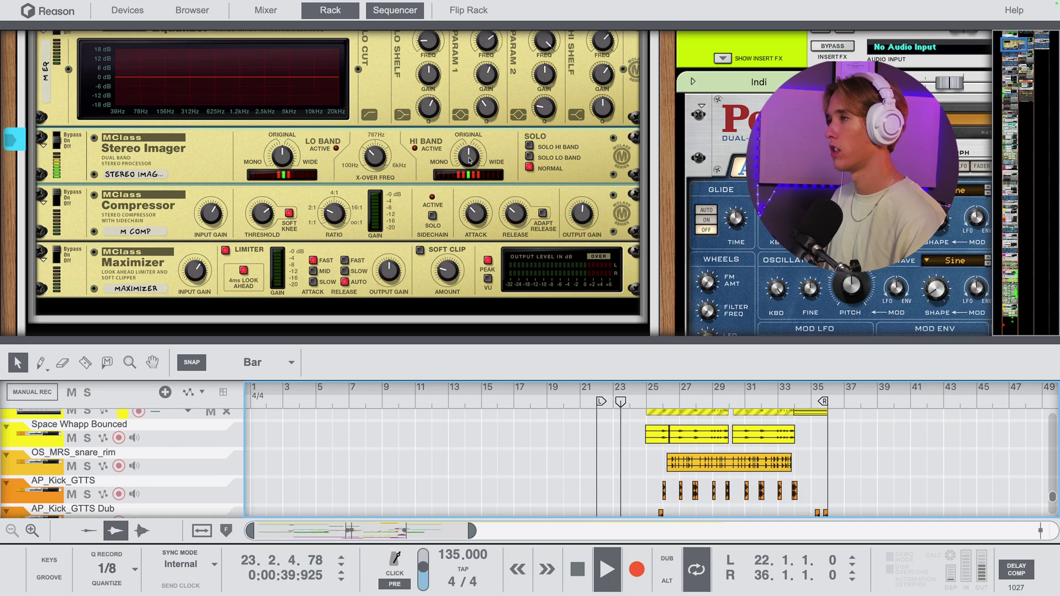
{"action": "mouse_move", "coordinate": [459, 159]}
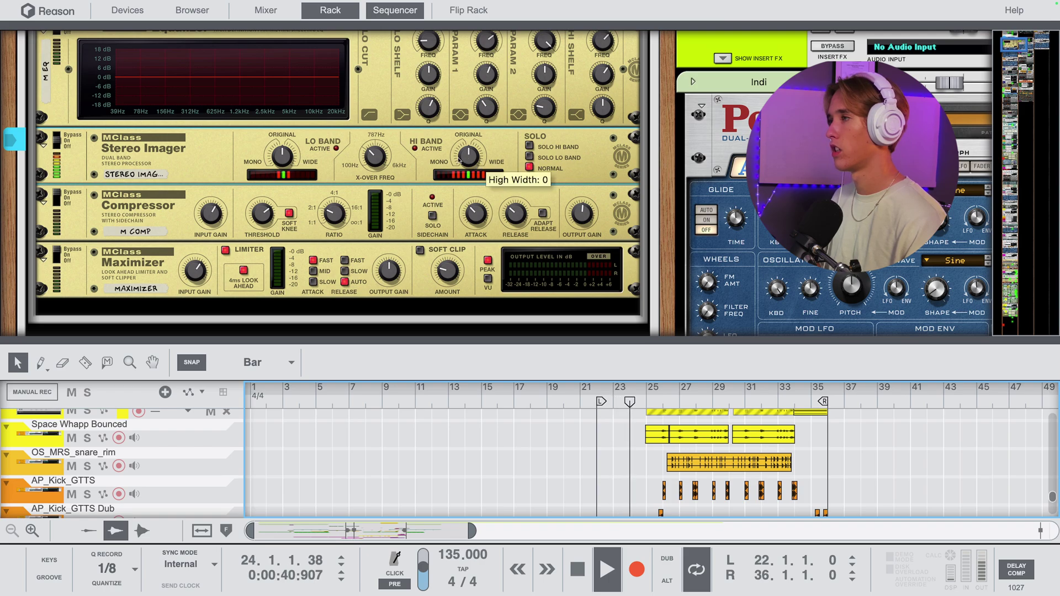
{"action": "left_click", "coordinate": [376, 159]}
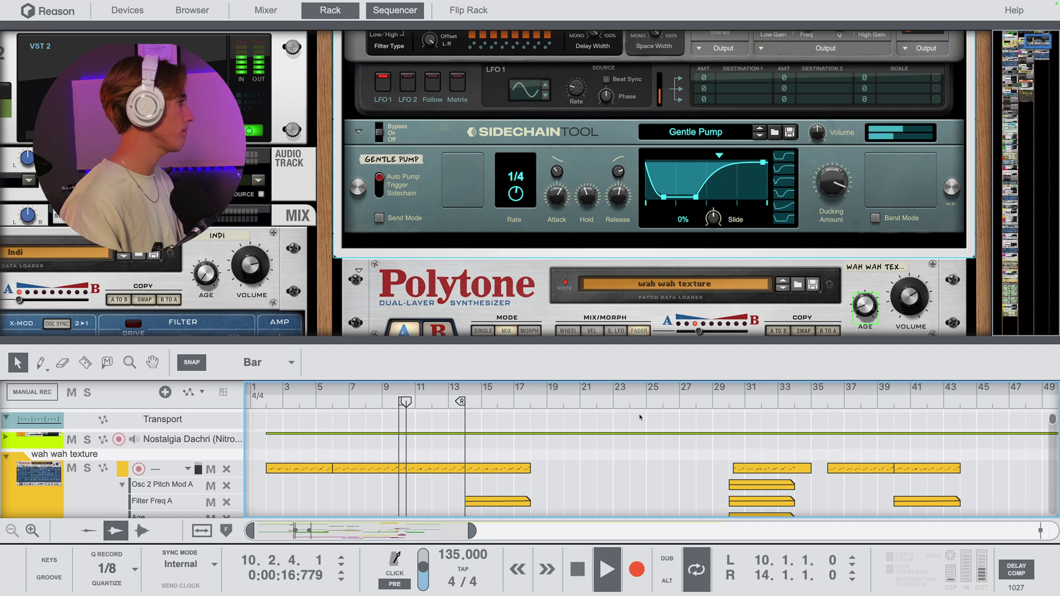
Examine the attack and hold times of the wah wah texture's Sidechain Tool while its loop plays.
{"action": "left_click", "coordinate": [557, 200]}
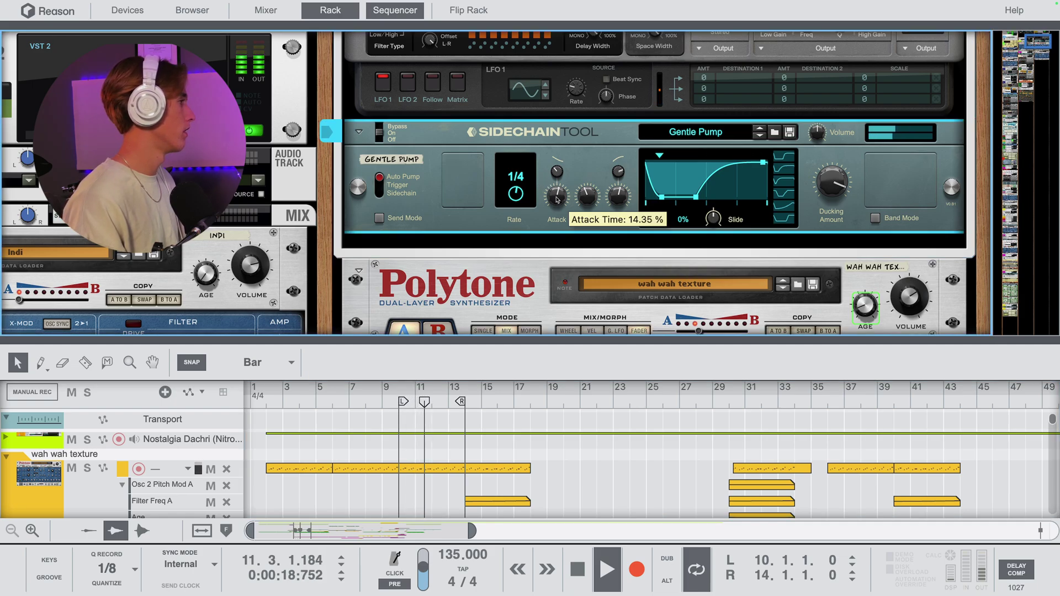
{"action": "left_click_drag", "start_coordinate": [555, 209], "coordinate": [588, 205]}
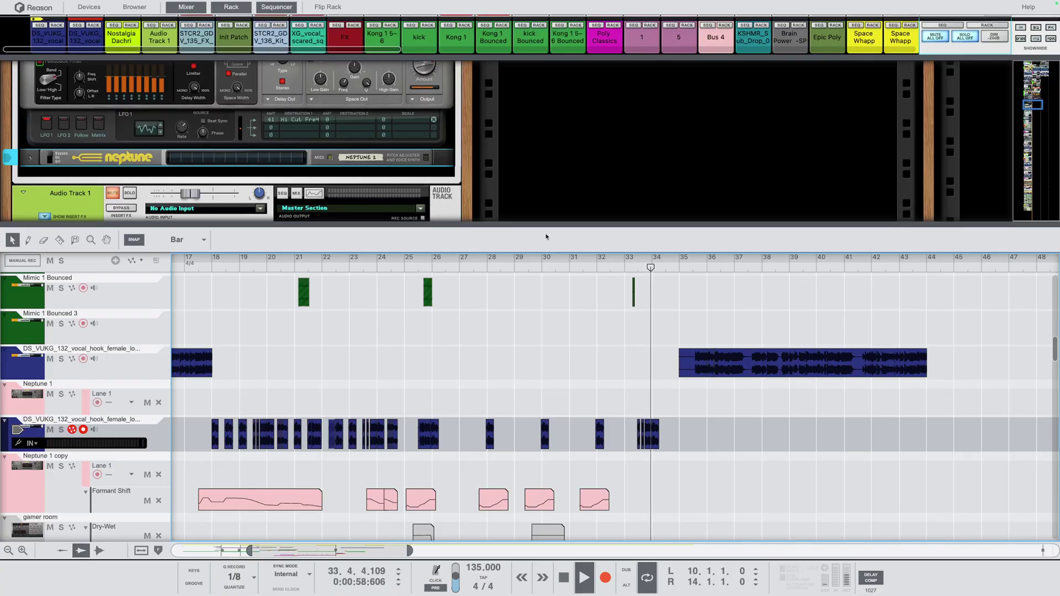
Lower the feedback of the Long Delay Ripley with the Much Needed Spice patch and switch on its Dist and Ping Pong.
{"action": "scroll", "coordinate": [363, 145], "scroll_direction": "up", "scroll_amount": 3}
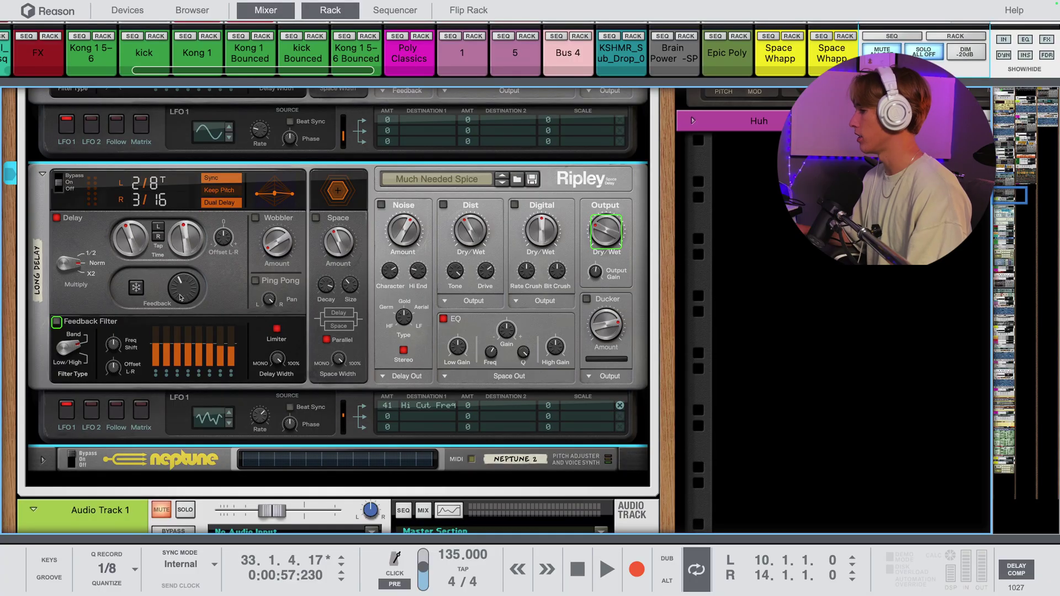
{"action": "left_click_drag", "start_coordinate": [180, 298], "coordinate": [180, 304]}
{"action": "left_click", "coordinate": [443, 205]}
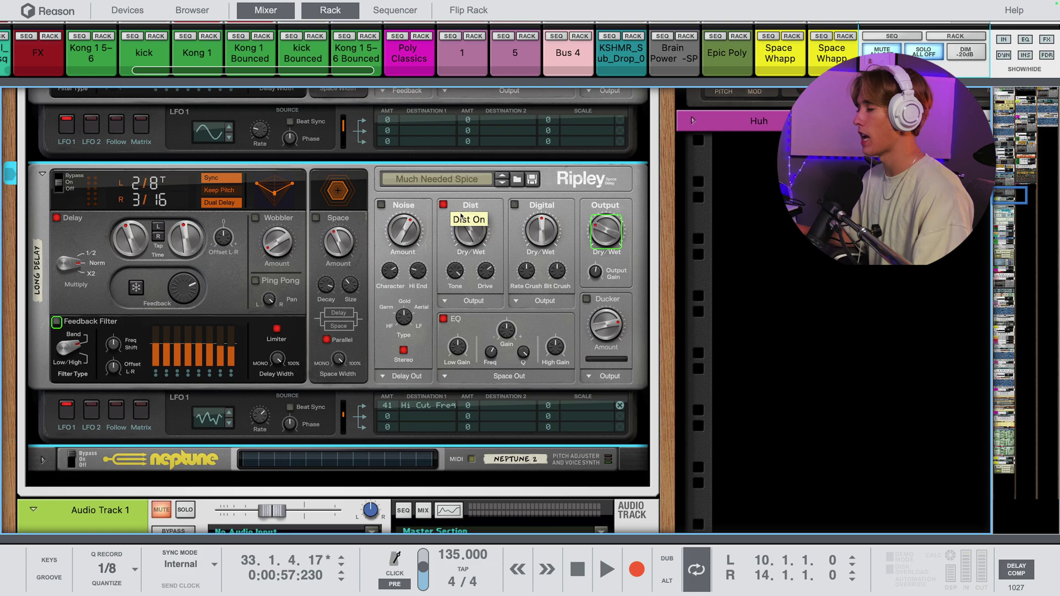
{"action": "left_click", "coordinate": [255, 282]}
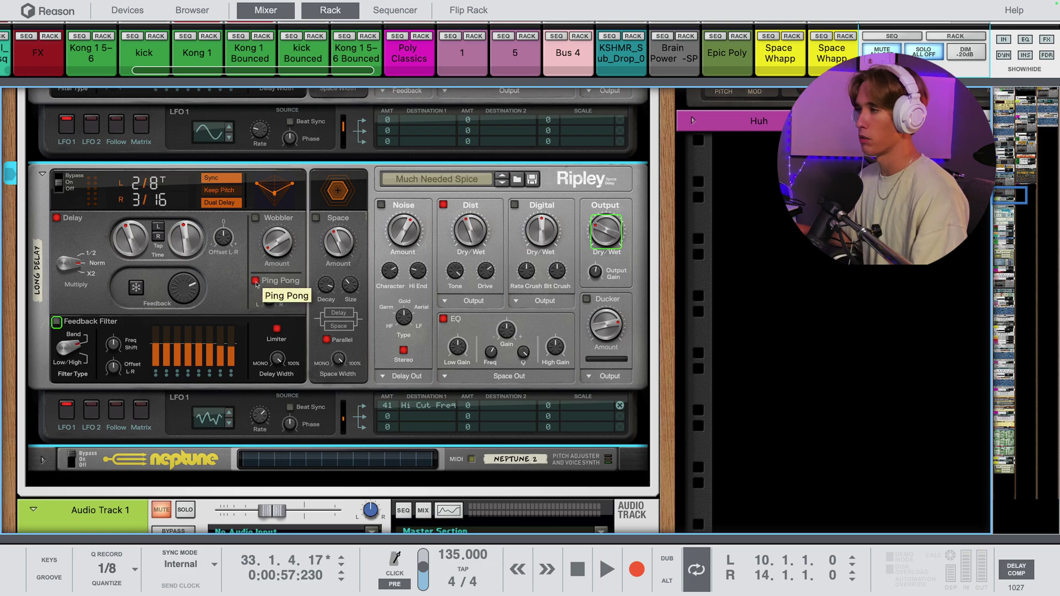
Switch on Space on the Long Delay Ripley, check its amount, and audition the delay.
{"action": "left_click", "coordinate": [316, 218]}
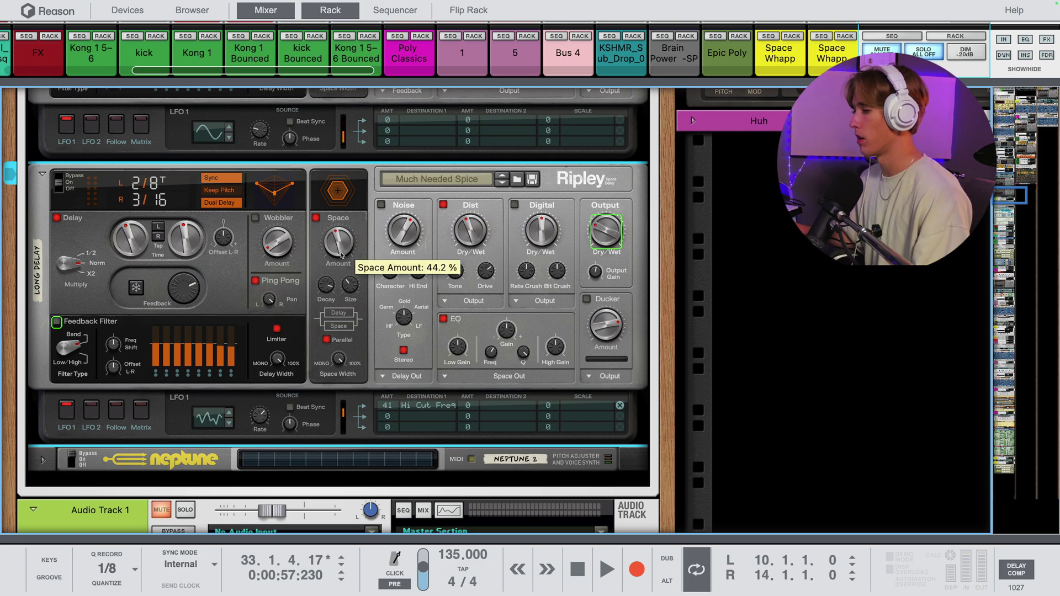
{"action": "left_click_drag", "start_coordinate": [342, 255], "coordinate": [339, 252]}
{"action": "key", "text": "space"}
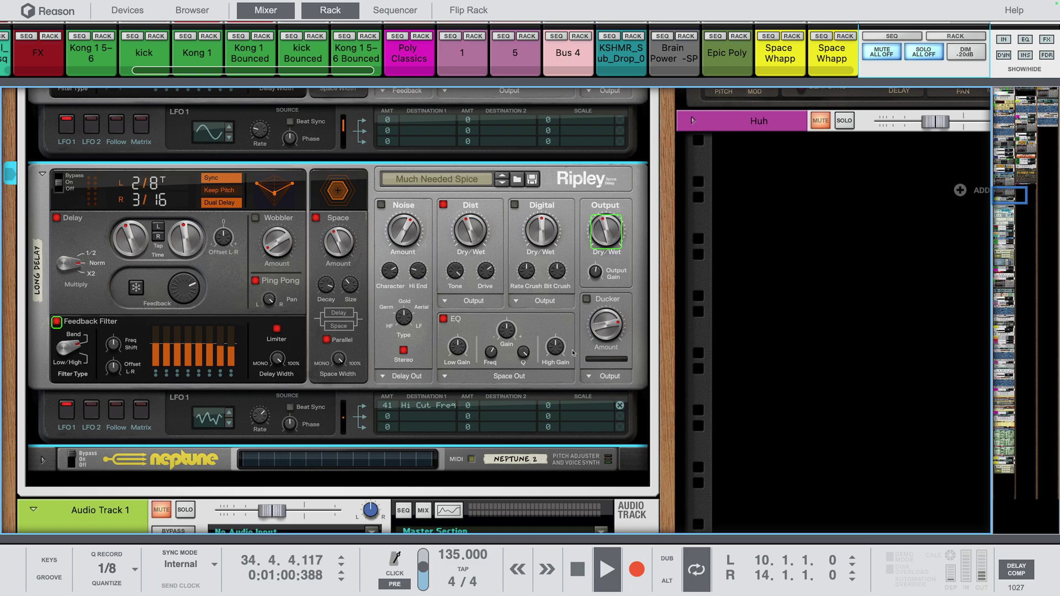
{"action": "key", "text": "space"}
Switch on the Long Delay Ripley's Ducker, check its amount, and replay the song from bar 33.
{"action": "left_click", "coordinate": [587, 299]}
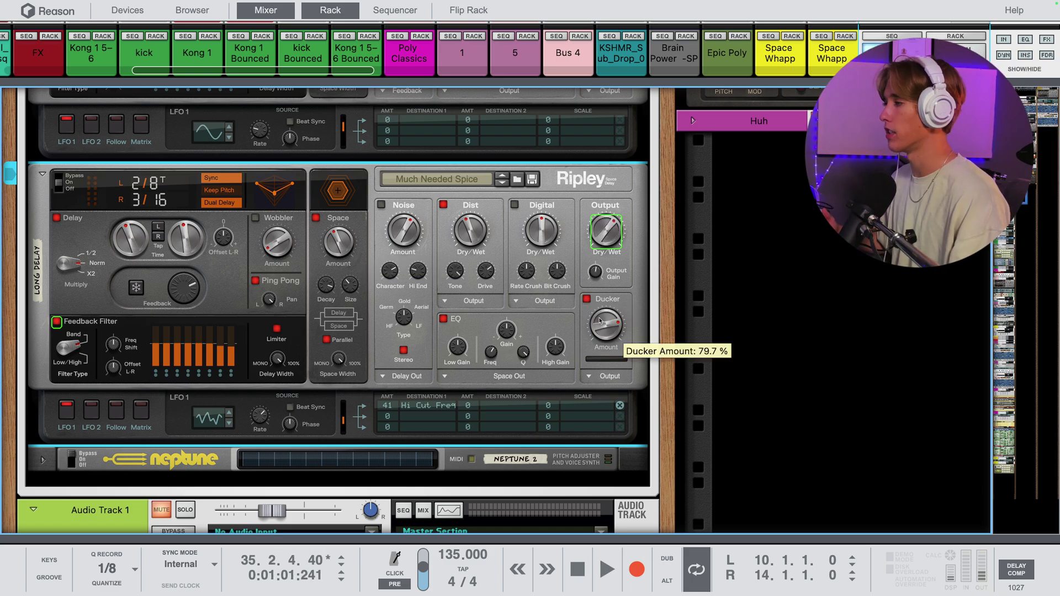
{"action": "left_click_drag", "start_coordinate": [600, 321], "coordinate": [600, 327]}
{"action": "left_click", "coordinate": [584, 582]}
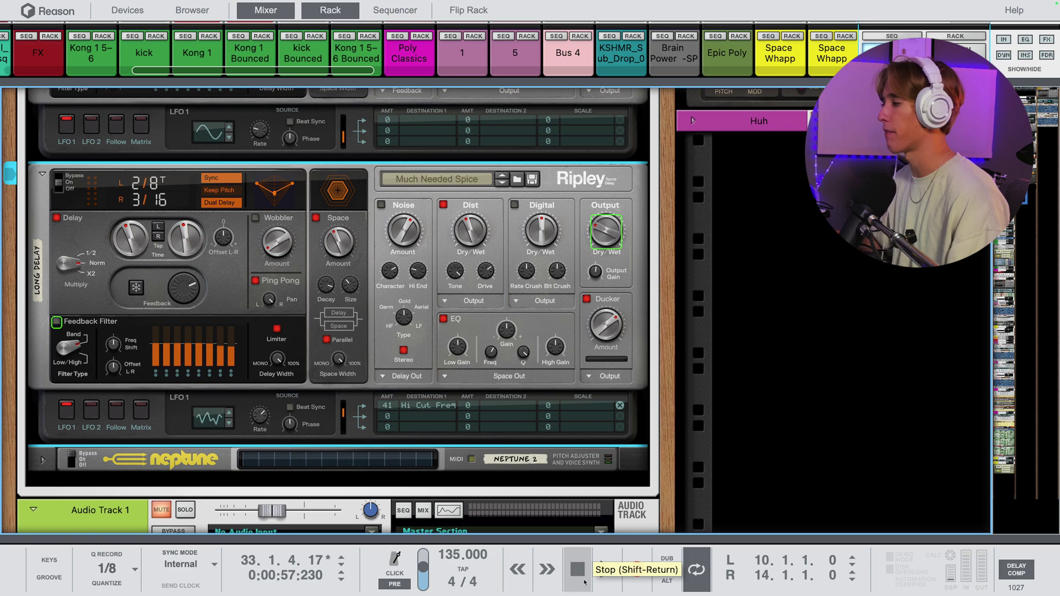
{"action": "key", "text": "space"}
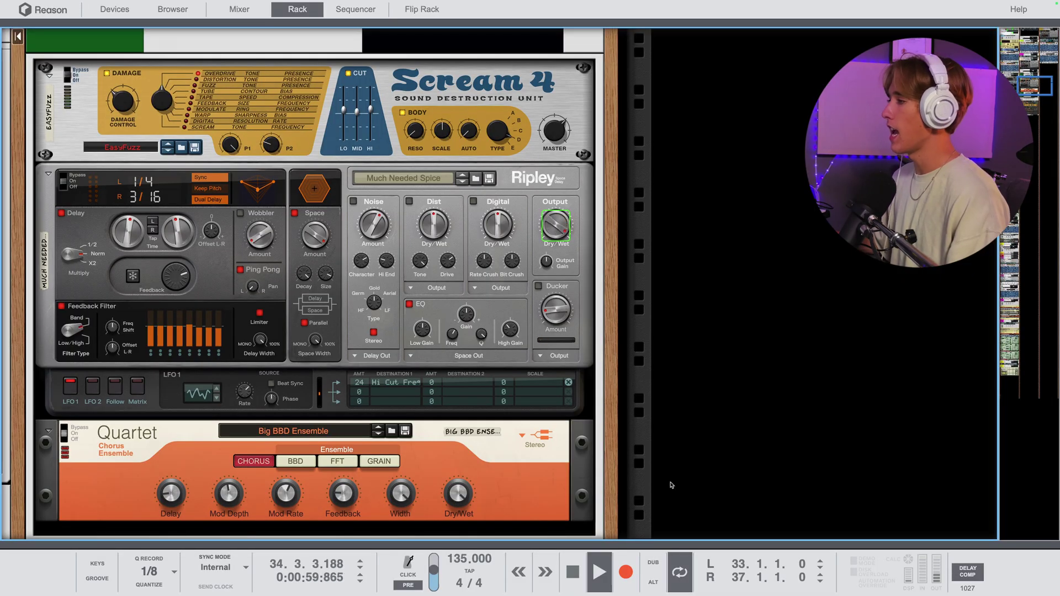
Stop playback and examine how the Quartet chorus is wired into the Ripley's external feedback loop on the rear of the rack.
{"action": "key", "text": "space"}
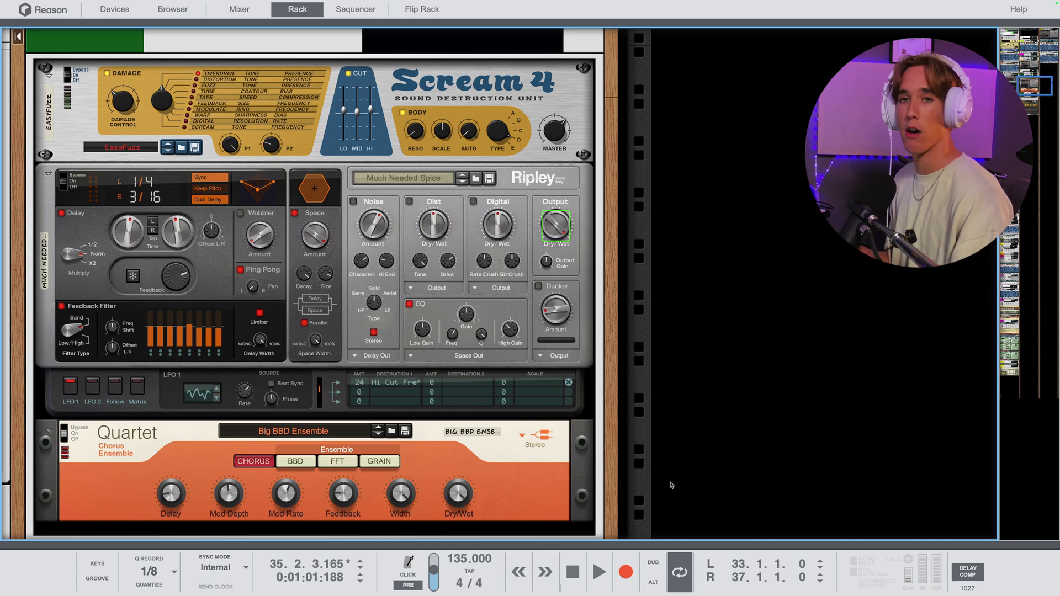
{"action": "left_click", "coordinate": [539, 285]}
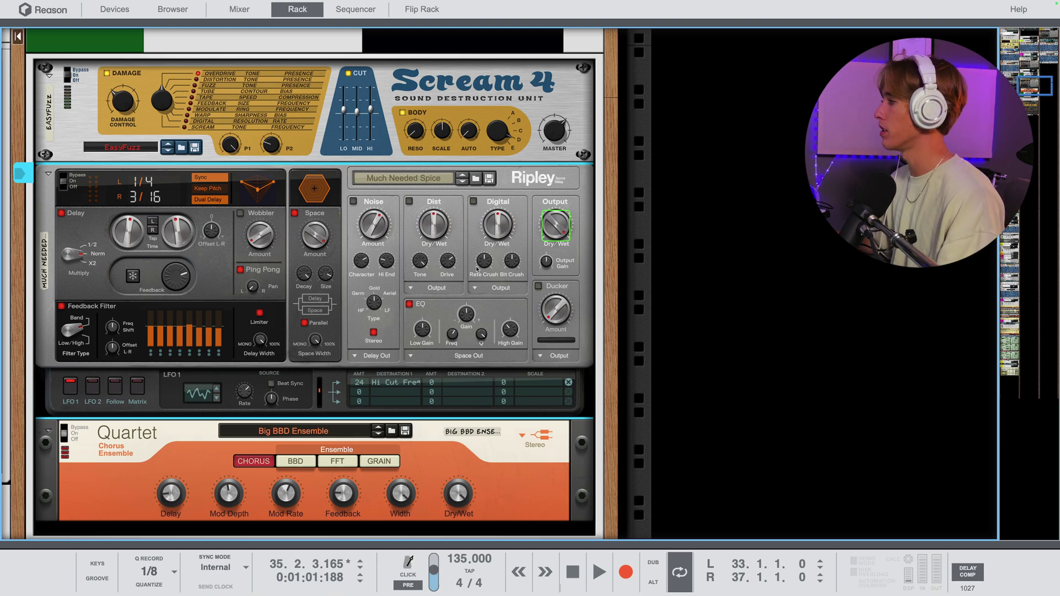
{"action": "key", "text": "Tab"}
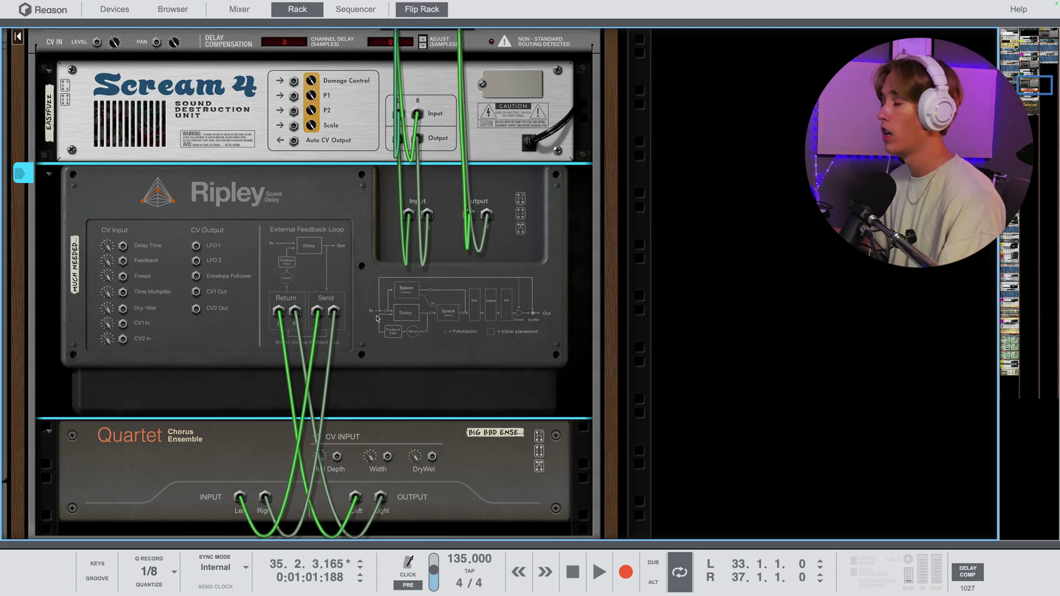
{"action": "scroll", "coordinate": [329, 316], "scroll_direction": "down", "scroll_amount": 1}
{"action": "scroll", "coordinate": [329, 316], "scroll_direction": "down", "scroll_amount": 1}
{"action": "scroll", "coordinate": [320, 312], "scroll_direction": "down", "scroll_amount": 1}
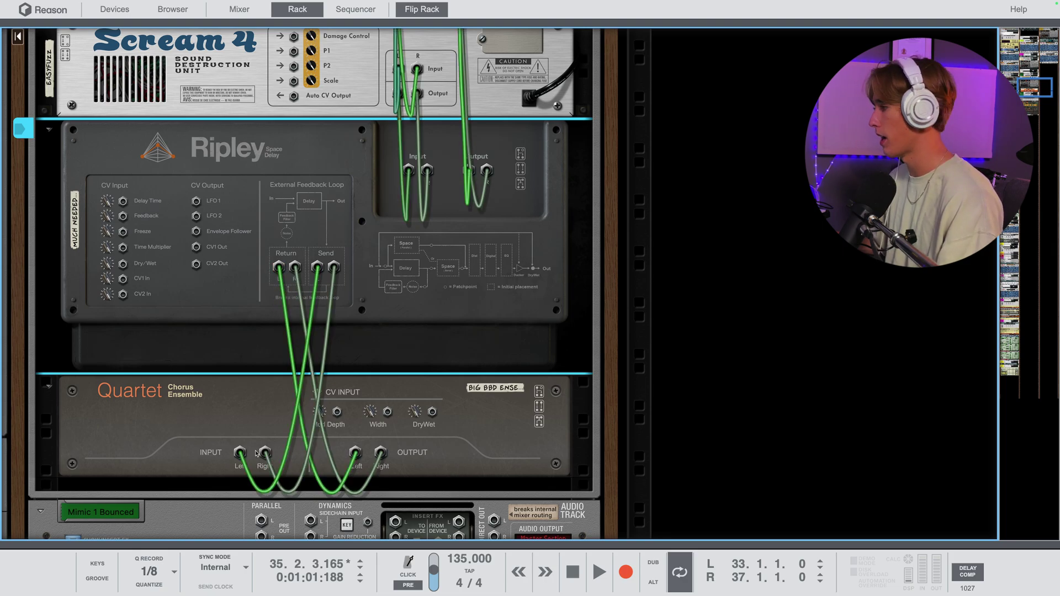
{"action": "left_click_drag", "start_coordinate": [264, 453], "coordinate": [265, 452]}
{"action": "key", "text": "Tab"}
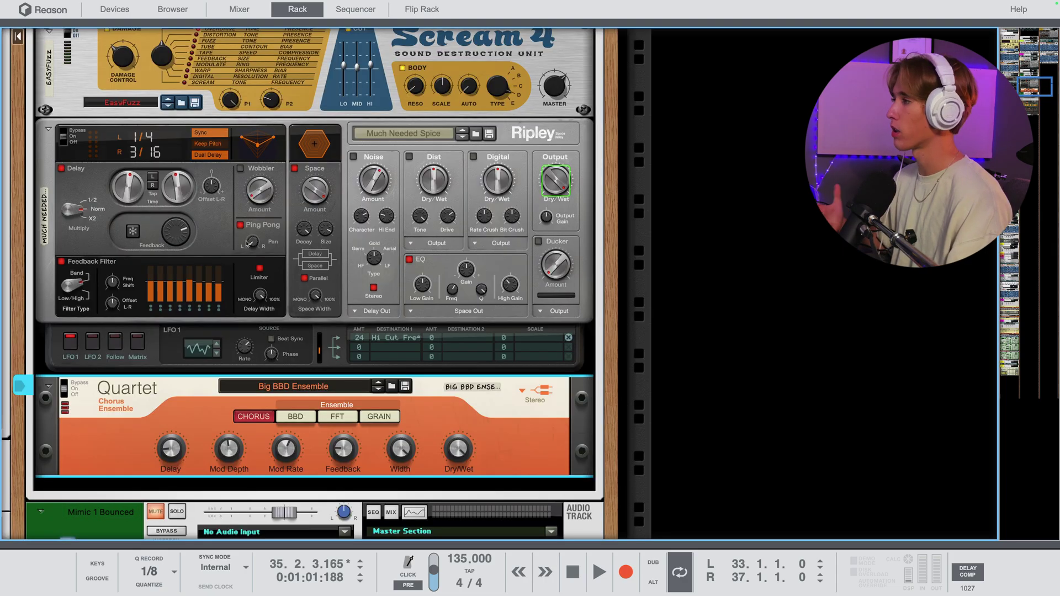
Replay the loop from bar 33 to hear the Ripley delay with the Quartet in its feedback loop.
{"action": "scroll", "coordinate": [247, 243], "scroll_direction": "up", "scroll_amount": 1}
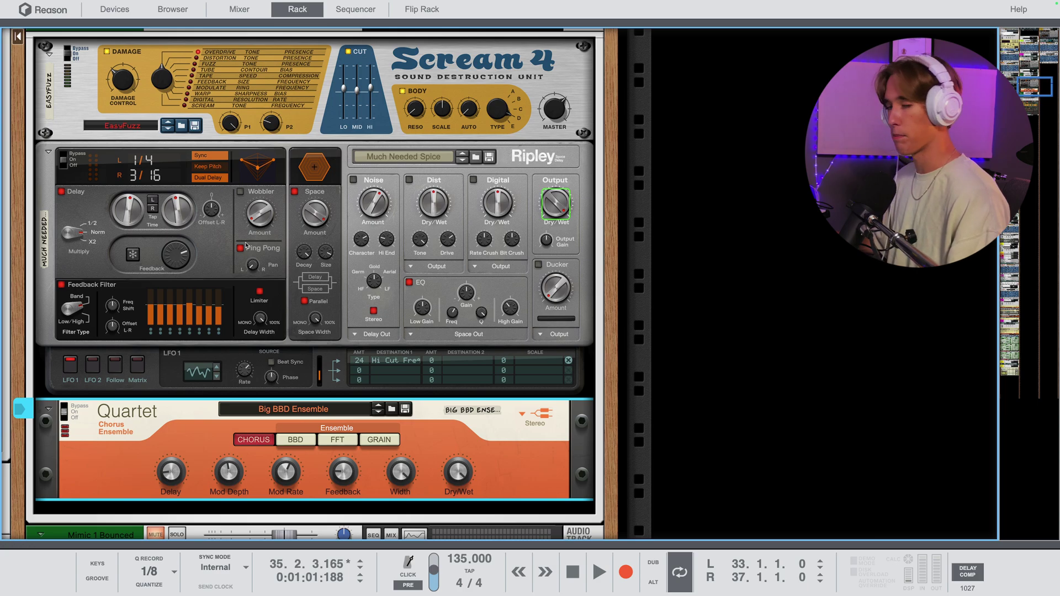
{"action": "scroll", "coordinate": [247, 246], "scroll_direction": "up", "scroll_amount": 1}
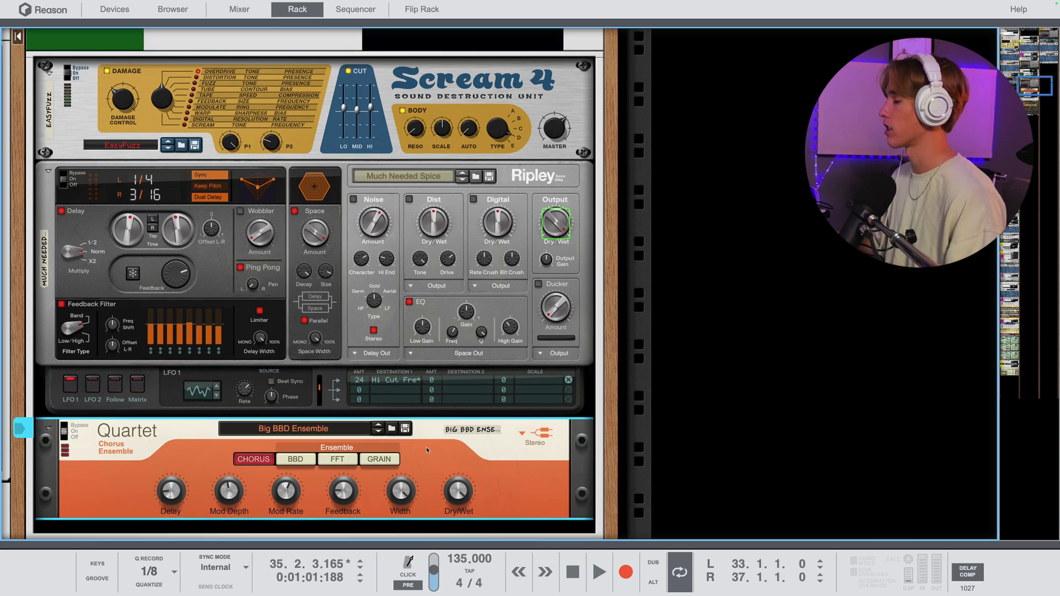
{"action": "left_click", "coordinate": [573, 572]}
{"action": "left_click", "coordinate": [599, 571]}
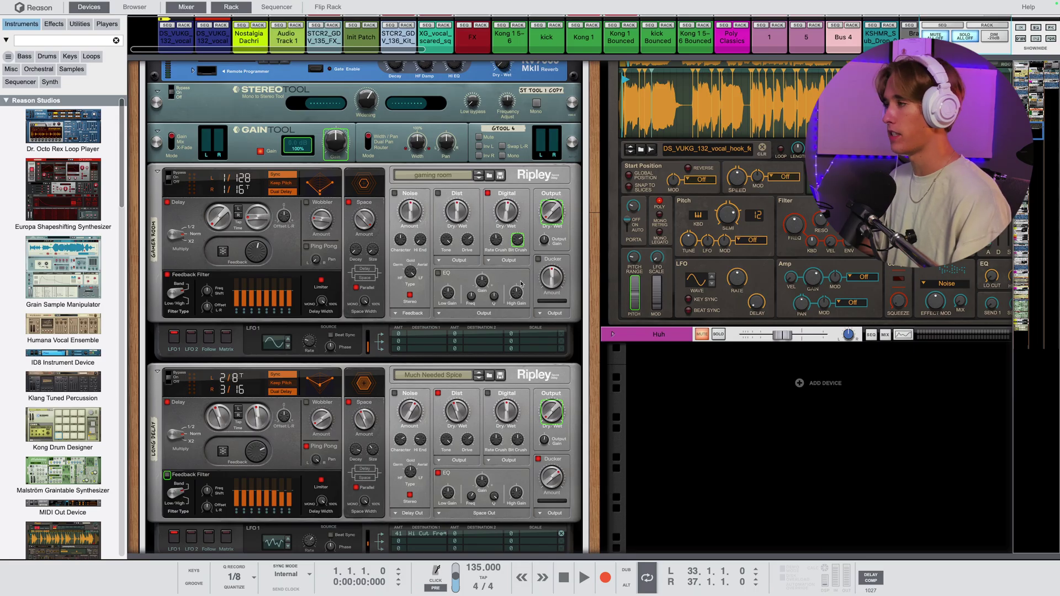
Find the Neptune Pitch Adjuster among the effects and add it directly below the Long Delay Ripley.
{"action": "scroll", "coordinate": [521, 285], "scroll_direction": "down", "scroll_amount": 4}
{"action": "left_click", "coordinate": [54, 24]}
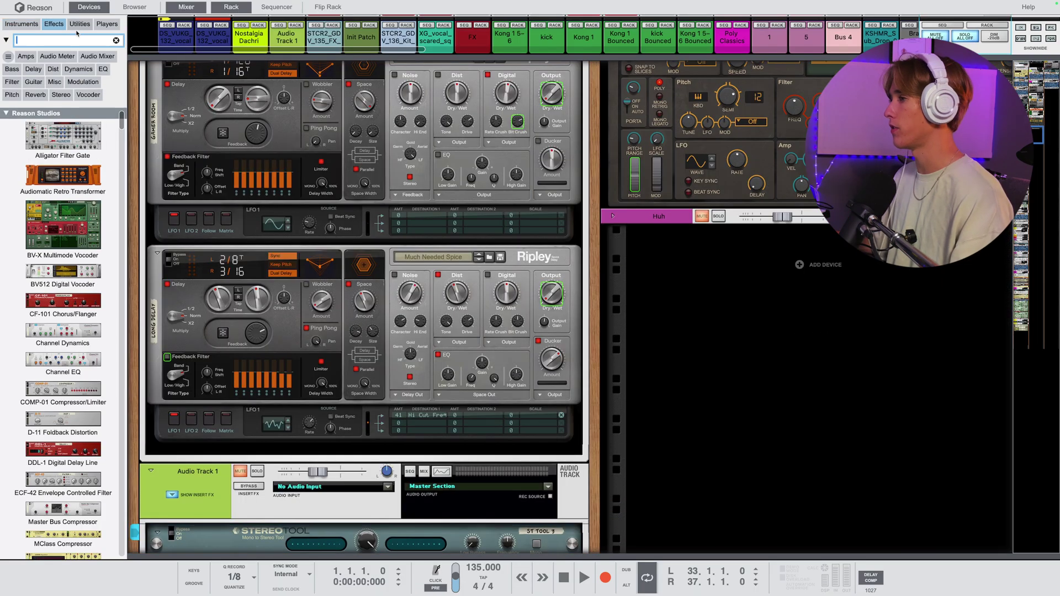
{"action": "type", "text": "nep"}
{"action": "left_click_drag", "start_coordinate": [63, 95], "coordinate": [332, 448]}
Wire Neptune's audio inputs and outputs in stereo to the Long Delay Ripley's external feedback send and return, and show the rack front again.
{"action": "key", "text": "Tab"}
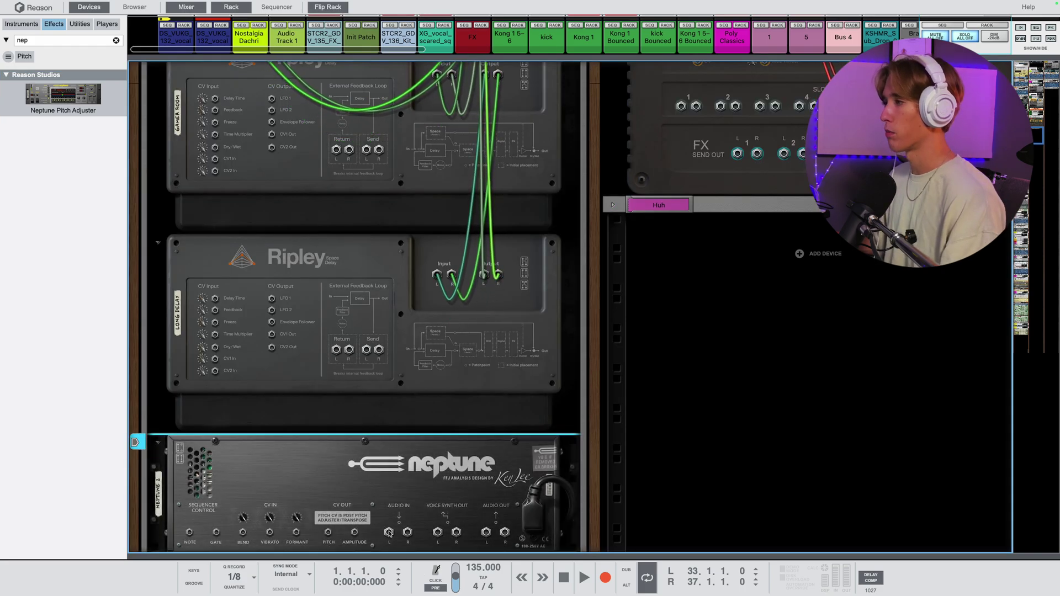
{"action": "left_click_drag", "start_coordinate": [407, 532], "coordinate": [486, 532]}
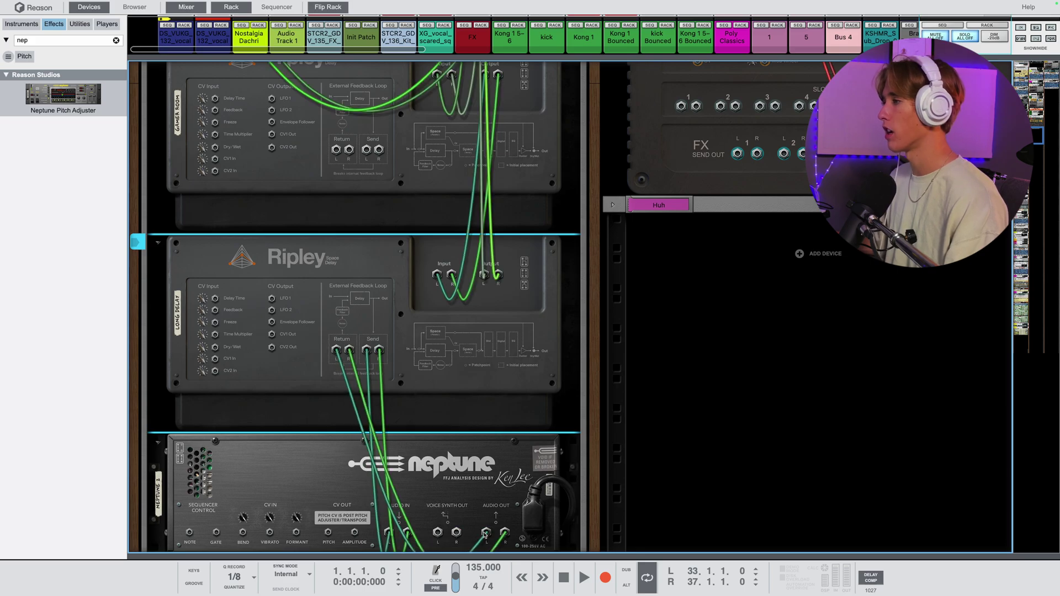
{"action": "key", "text": "Tab"}
{"action": "left_click", "coordinate": [534, 449]}
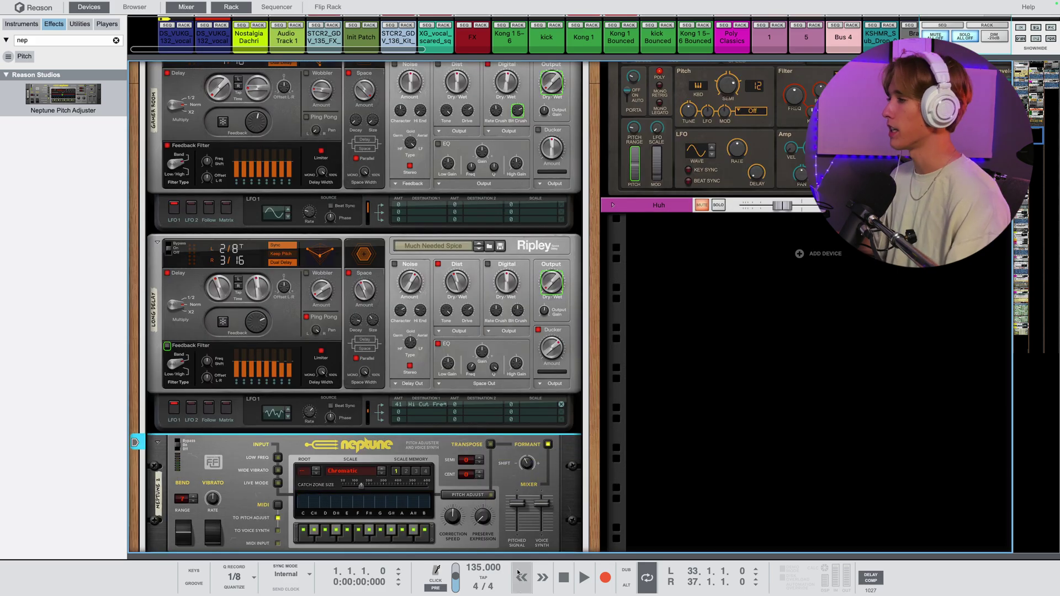
Play the loop to hear the long delay fed through Neptune, stop, and restart playback from bar 33.
{"action": "scroll", "coordinate": [485, 341], "scroll_direction": "down", "scroll_amount": 2}
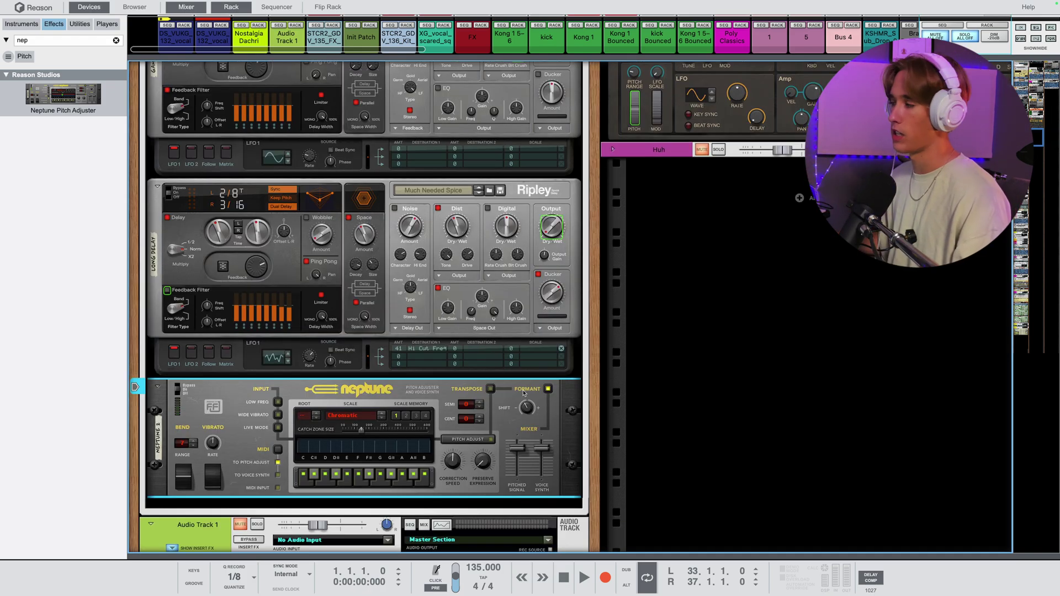
{"action": "key", "text": "space"}
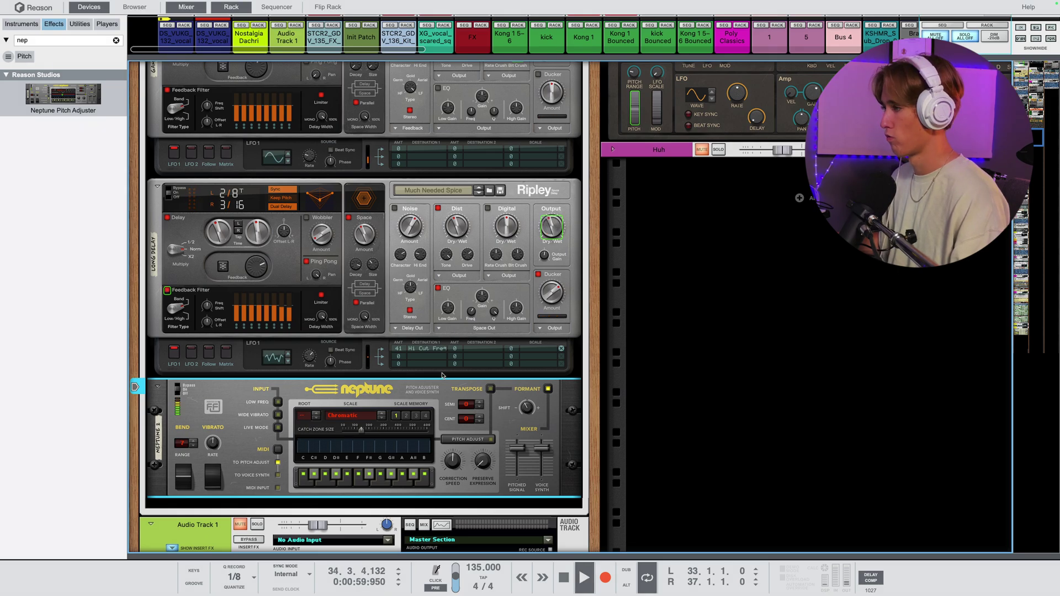
{"action": "left_click", "coordinate": [572, 576]}
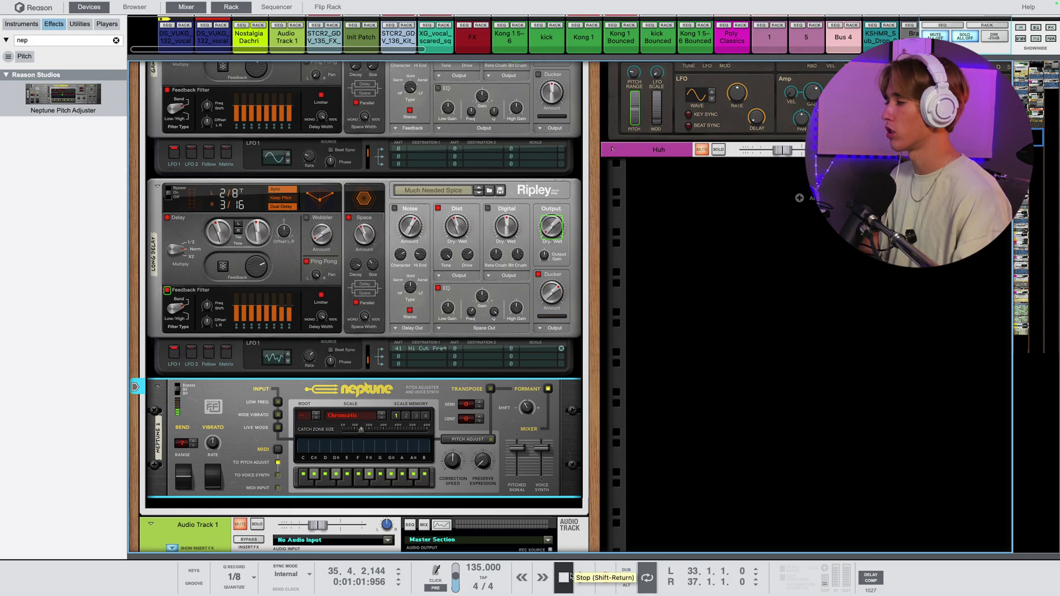
{"action": "left_click", "coordinate": [569, 577]}
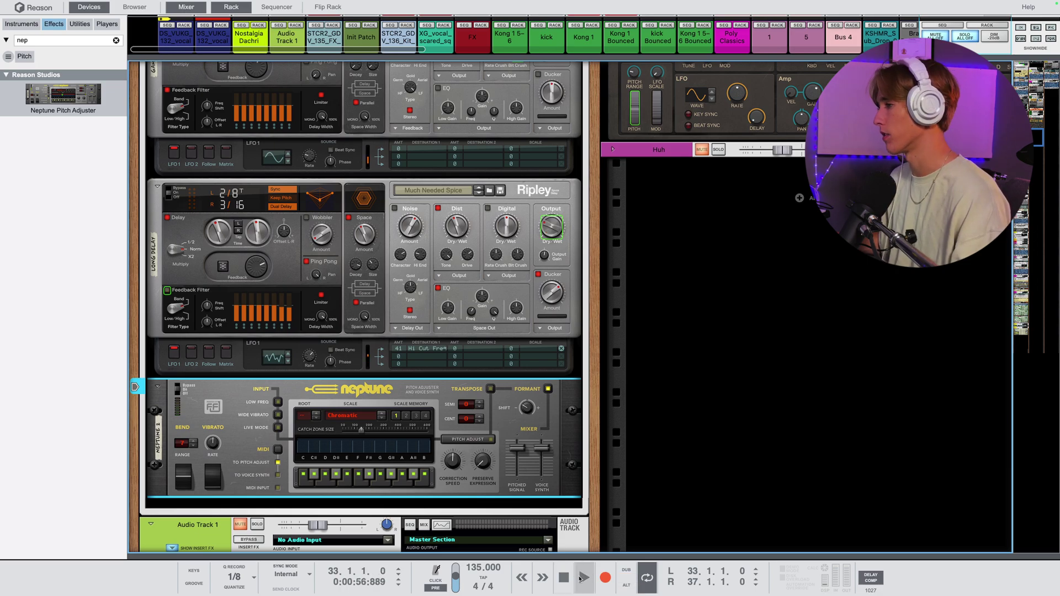
{"action": "left_click", "coordinate": [581, 577]}
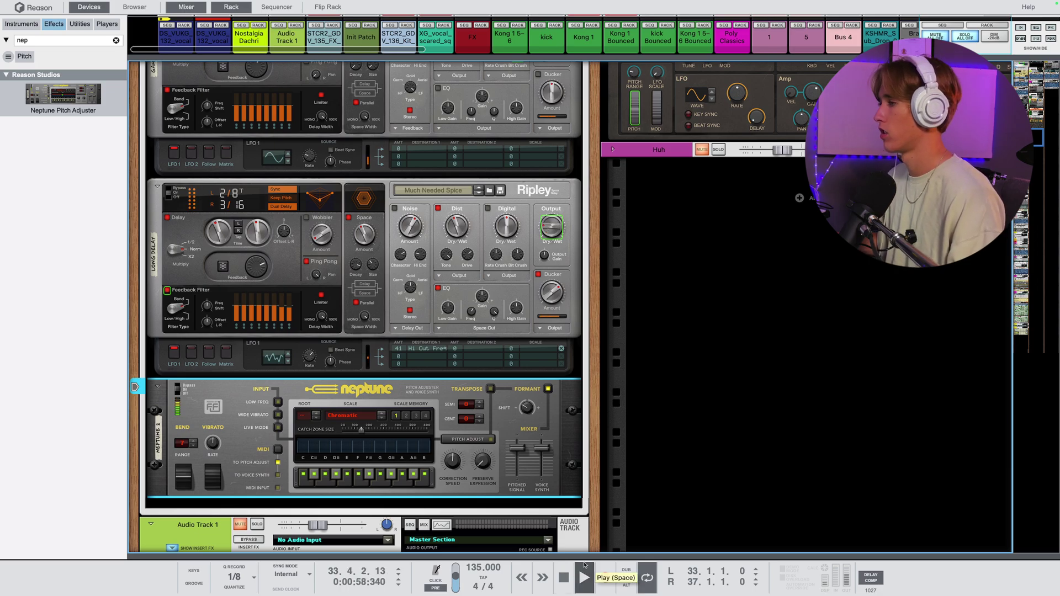